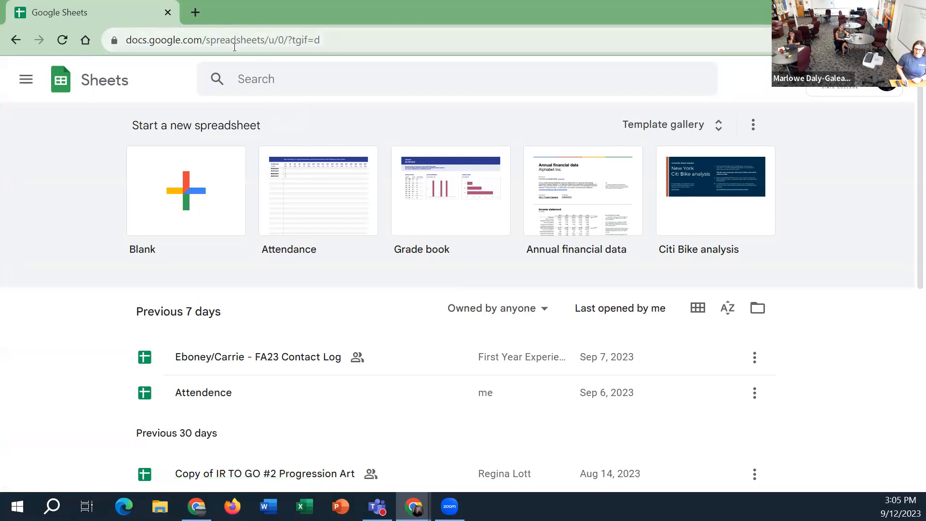
Examine the list of Google apps in the main navigation and return to the Sheets home page
click(234, 38)
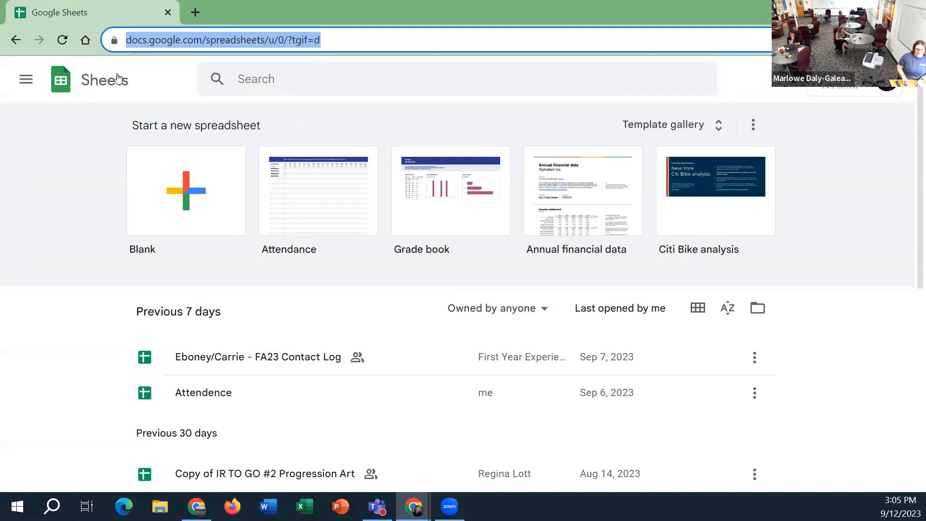
click(67, 94)
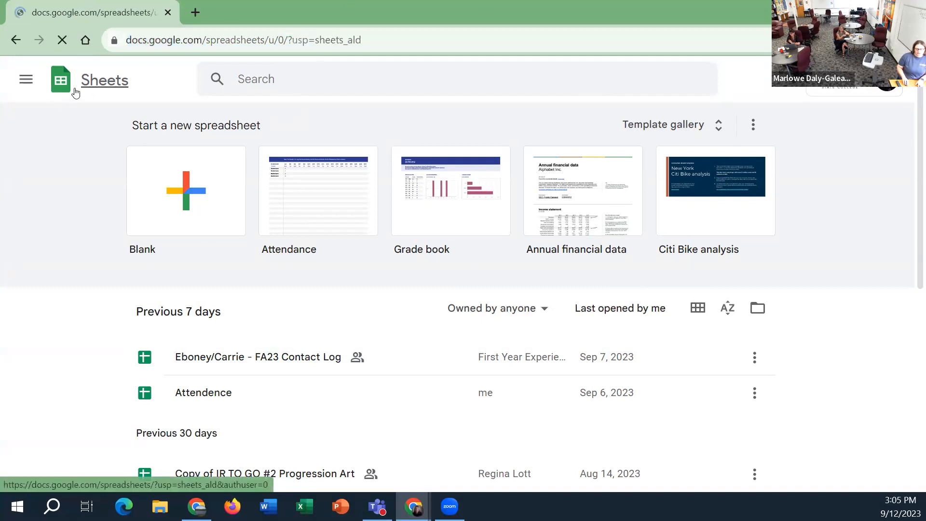
click(26, 79)
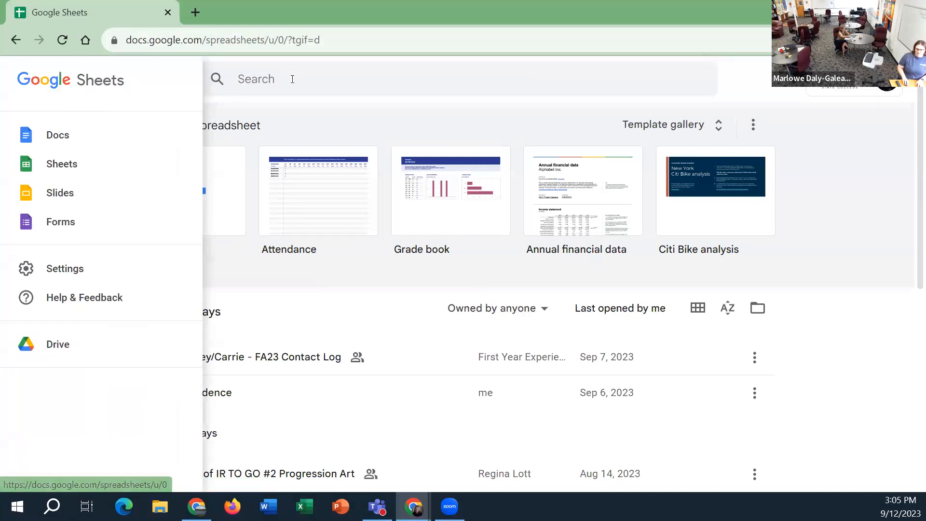
click(233, 99)
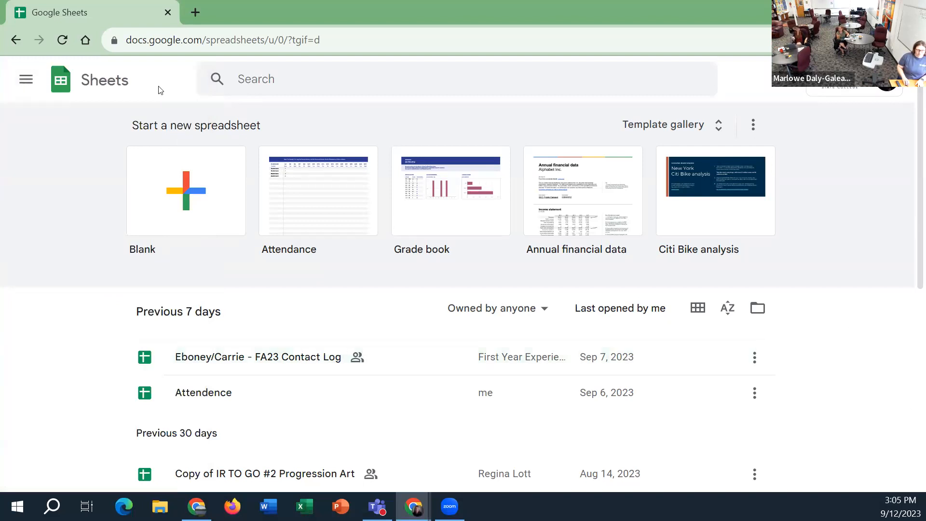
click(12, 79)
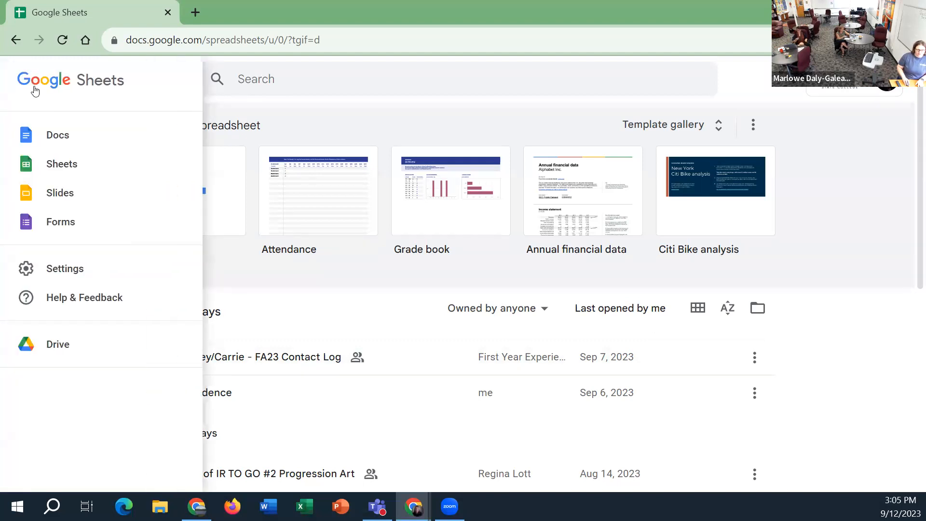
click(96, 164)
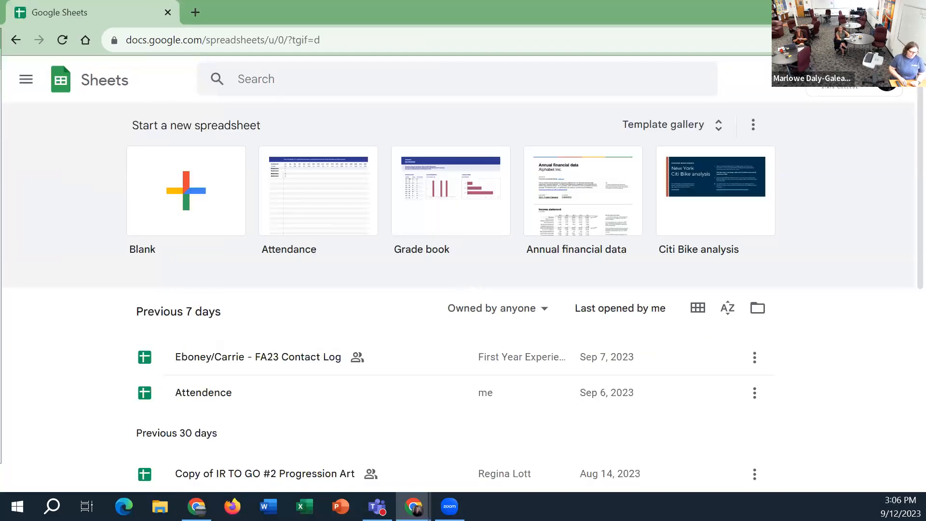
click(173, 205)
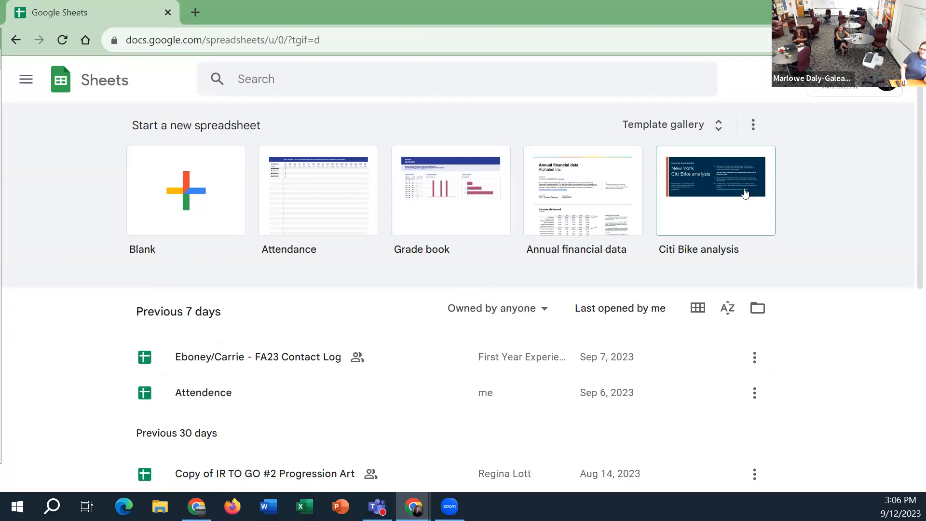
Open the template gallery and look through the Lewis-Clark State College templates
click(714, 126)
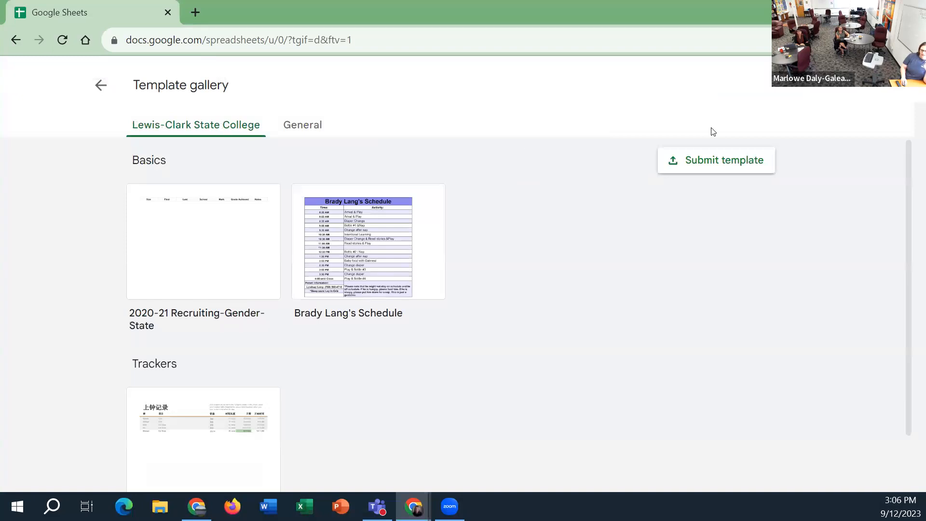
scroll(592, 298, down, 1)
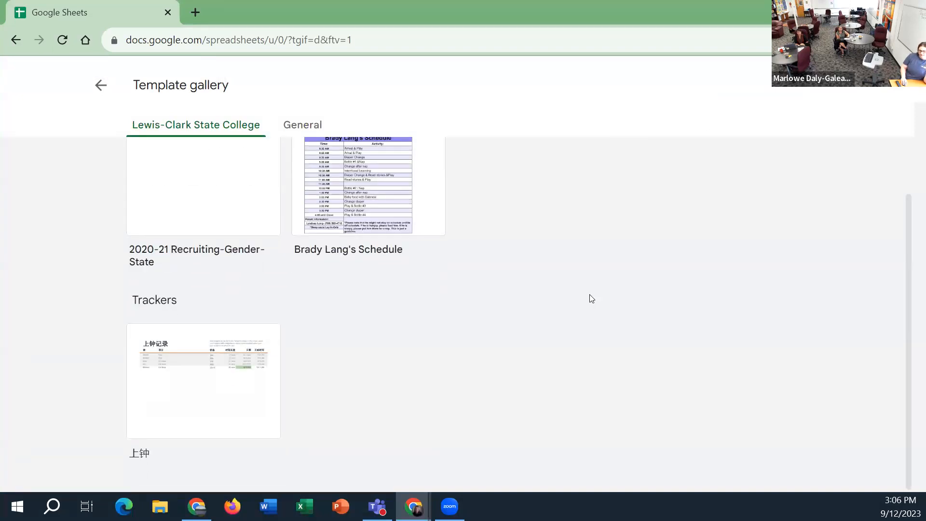
scroll(592, 298, up, 1)
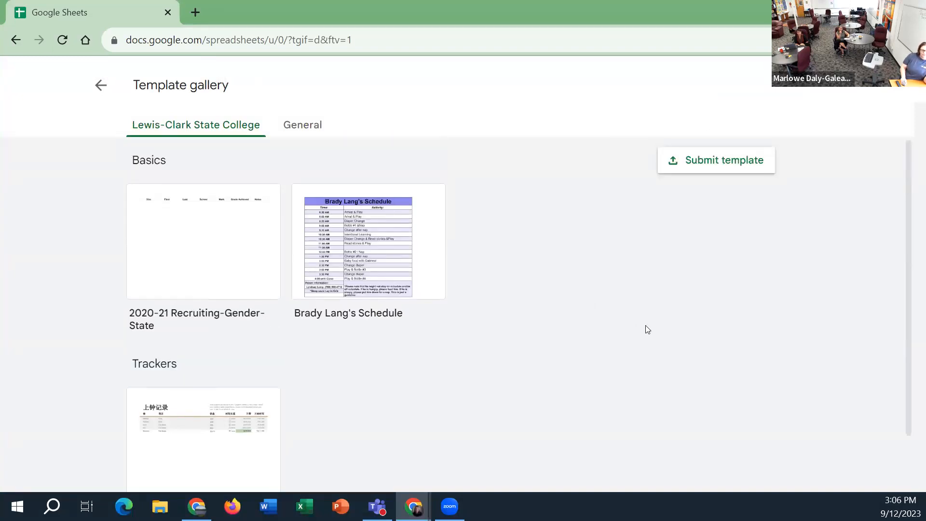
Look through the General templates from Education to Work, and return to the Sheets home page
click(319, 127)
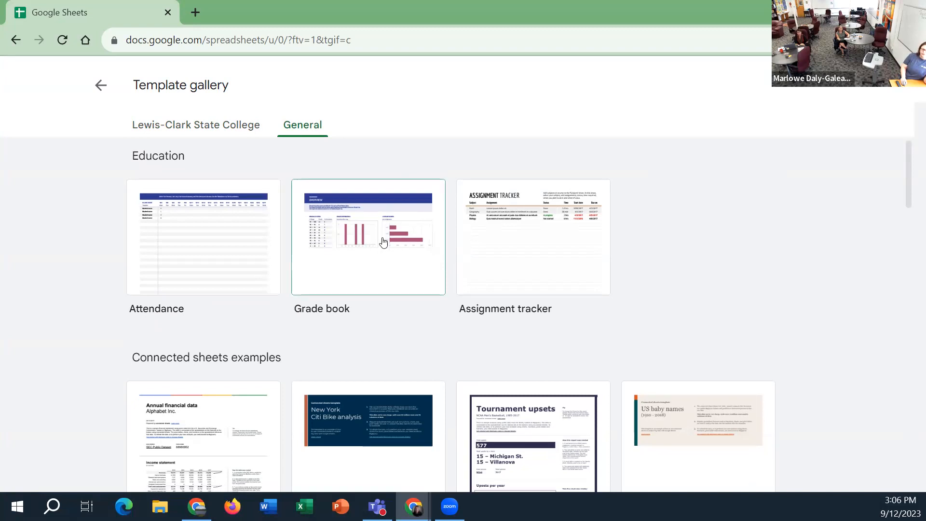
scroll(381, 241, down, 1)
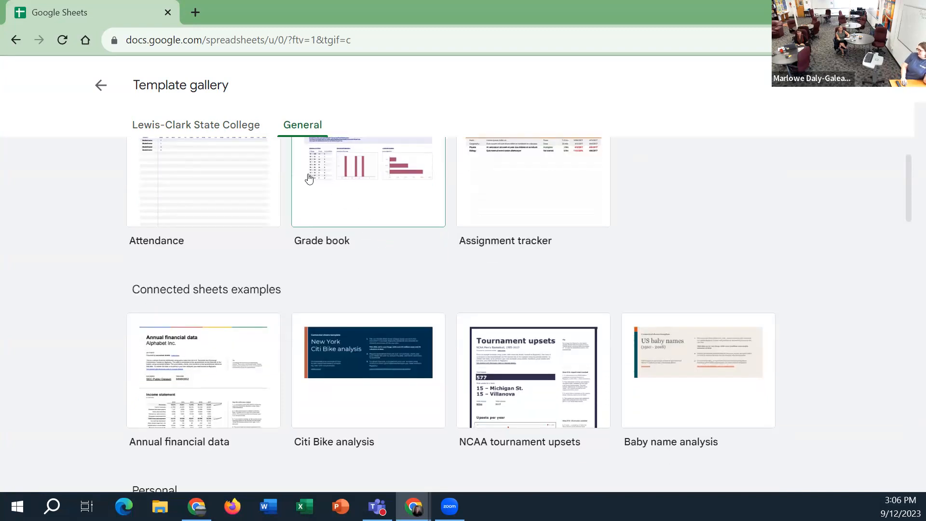
scroll(402, 278, down, 1)
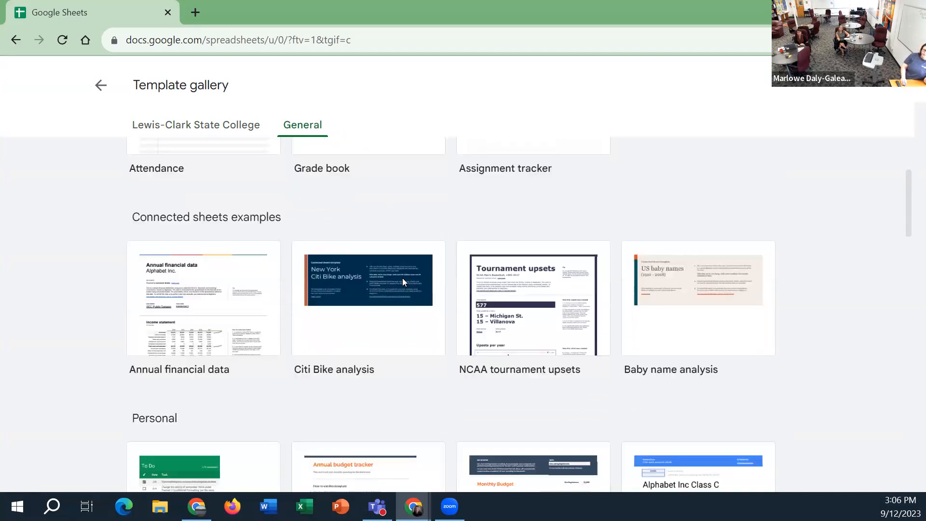
scroll(411, 390, down, 3)
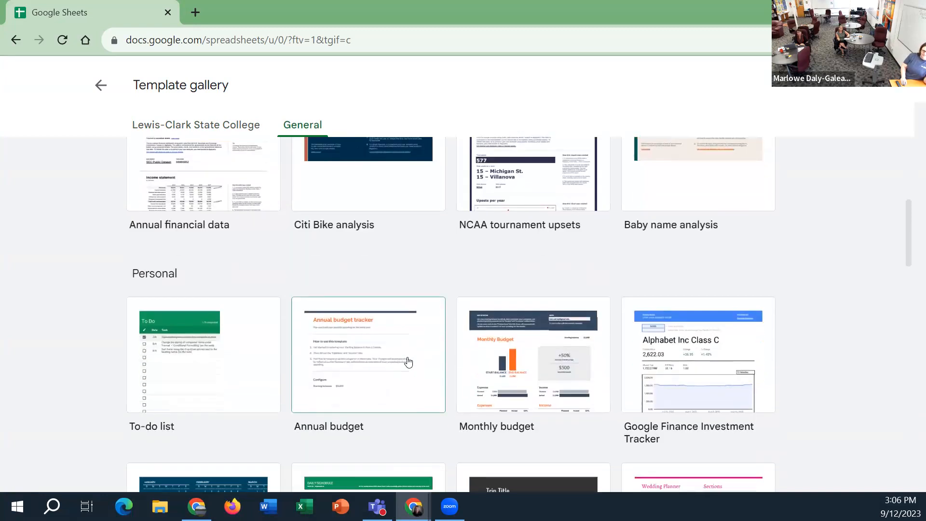
scroll(387, 331, down, 1)
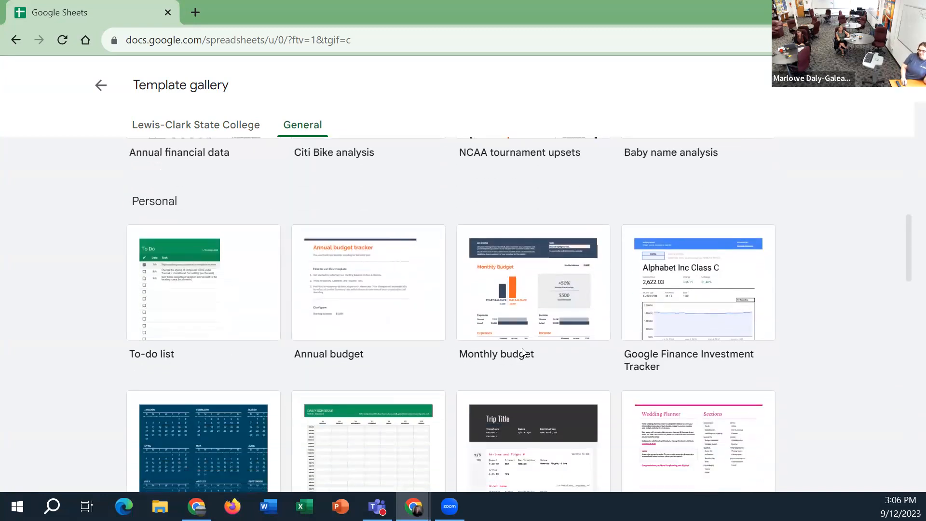
scroll(522, 352, down, 7)
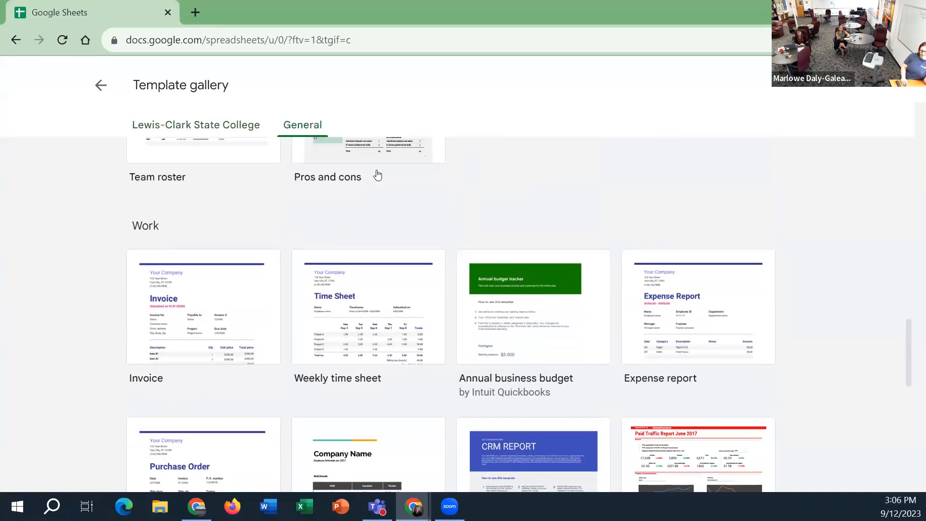
scroll(423, 228, up, 12)
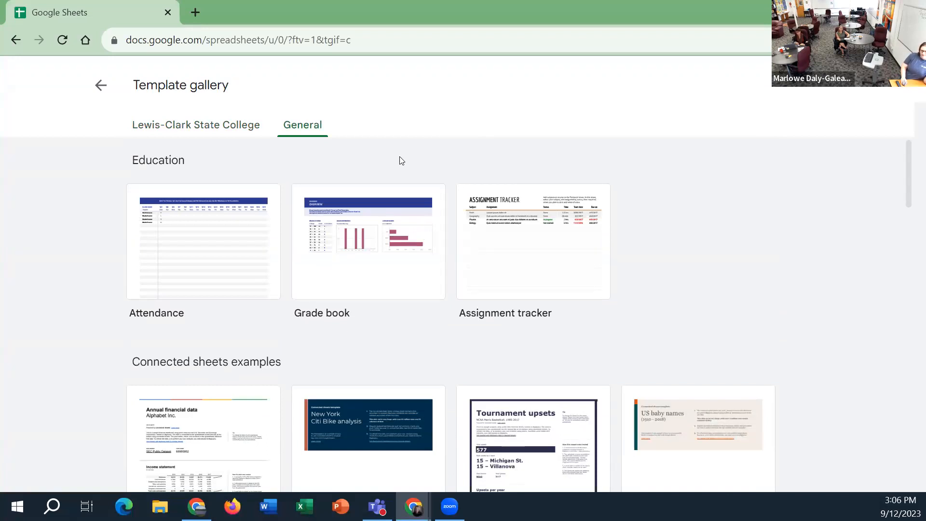
click(100, 85)
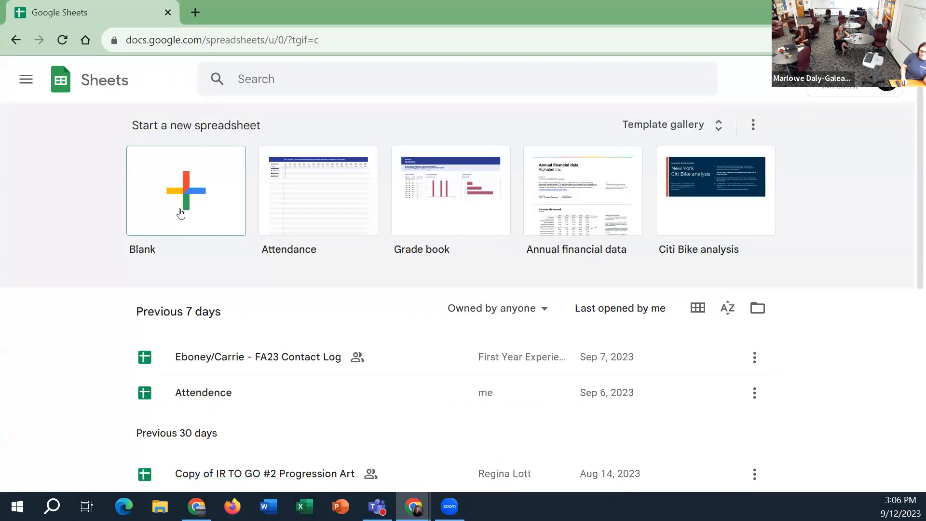
Create a blank spreadsheet and title it "Sample CTL"
click(181, 212)
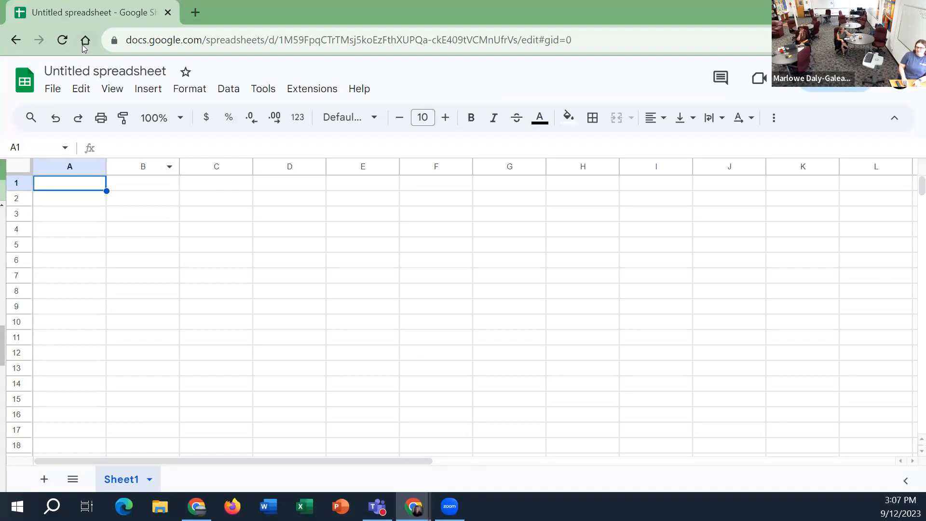
click(83, 73)
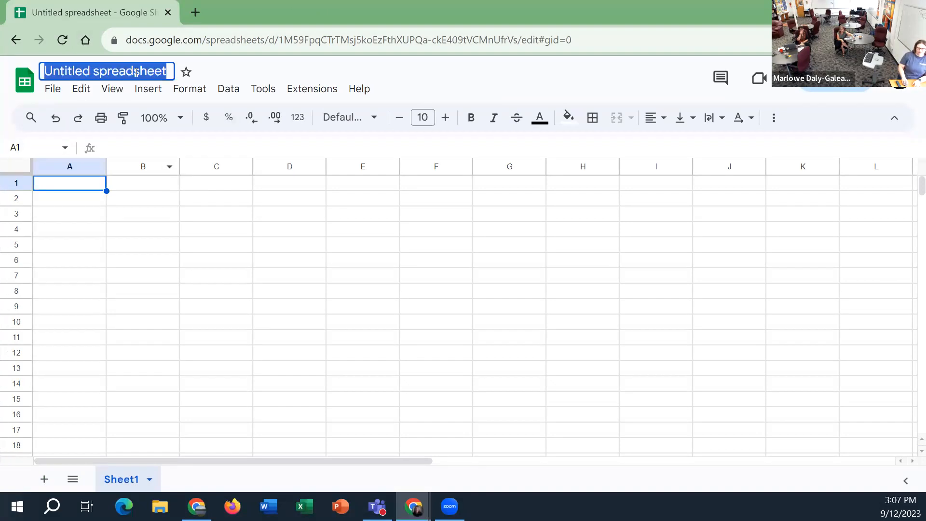
text(Sample )
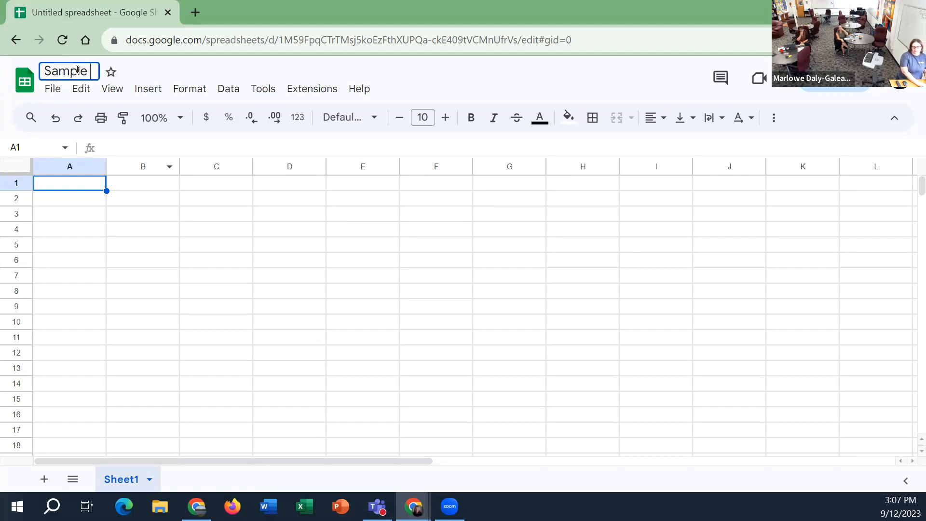
text(CTL)
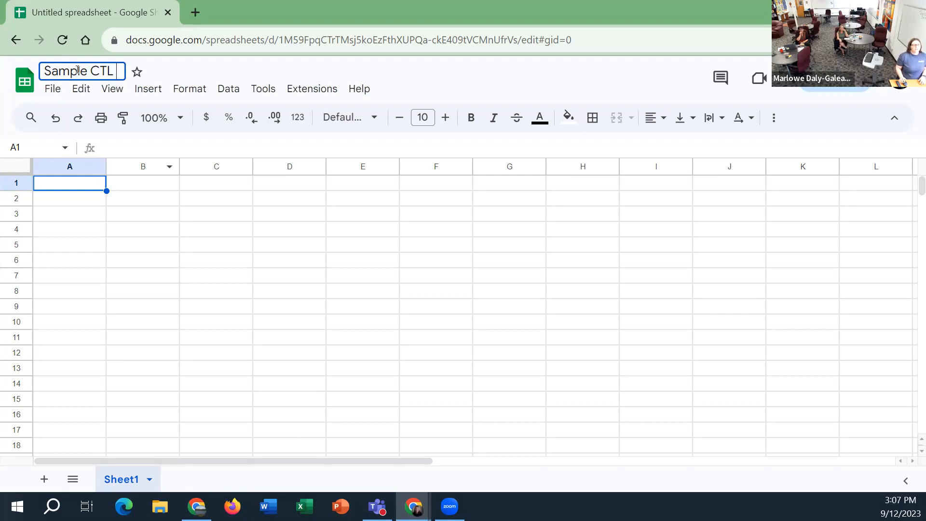
click(54, 89)
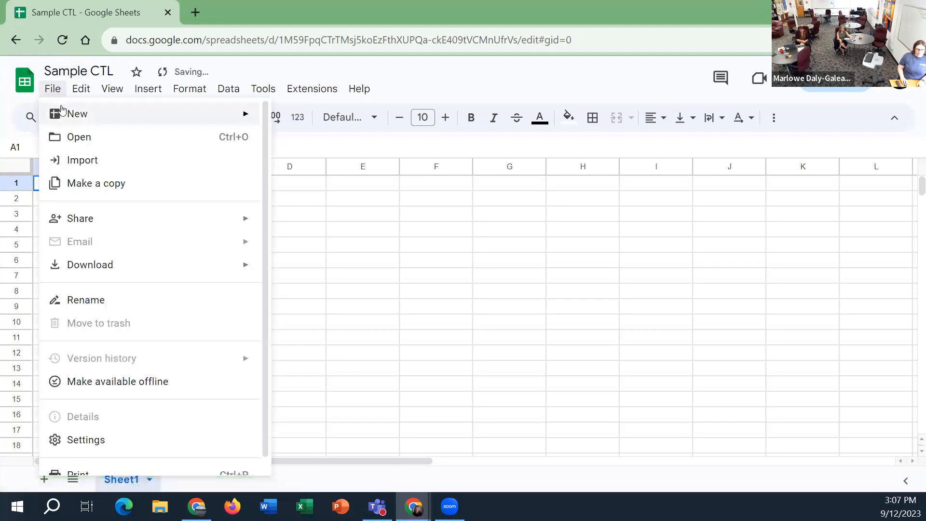
mouse_move(61, 113)
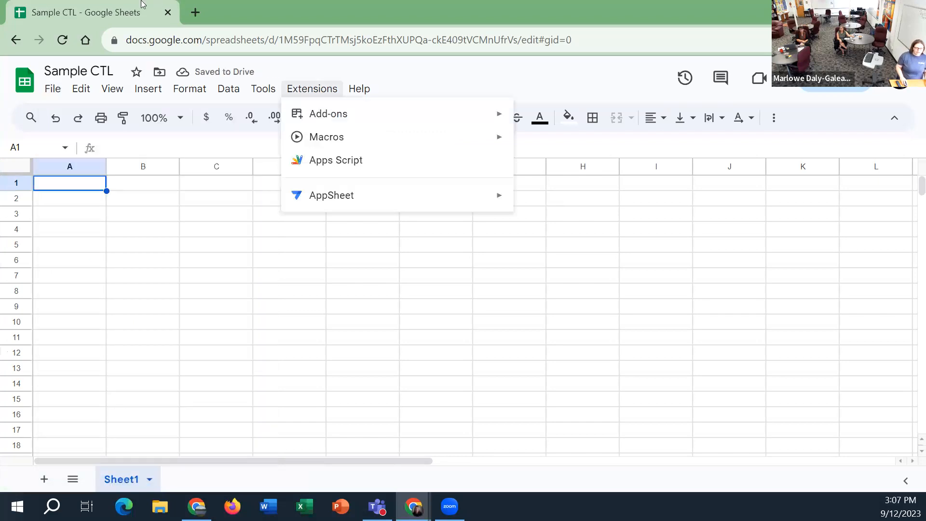
Open a new browser tab and try to load google.sheets.net in it
click(197, 12)
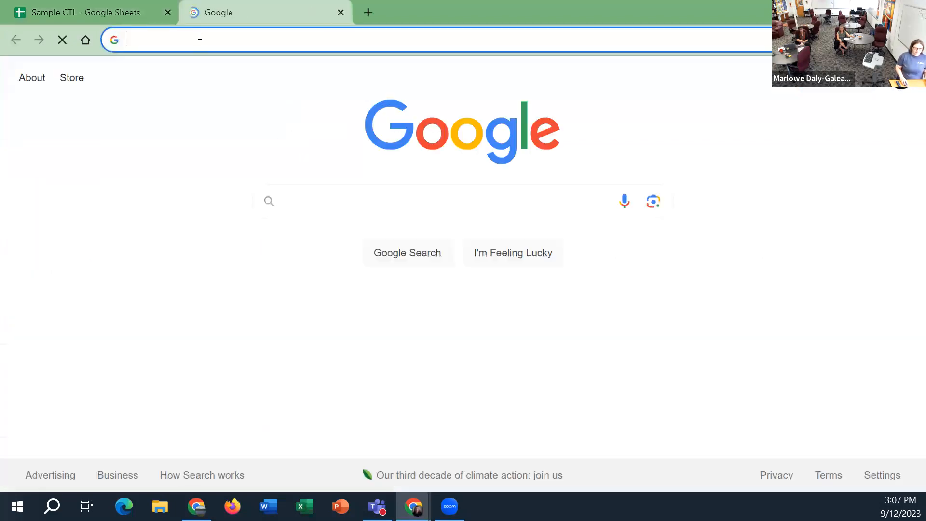
click(201, 44)
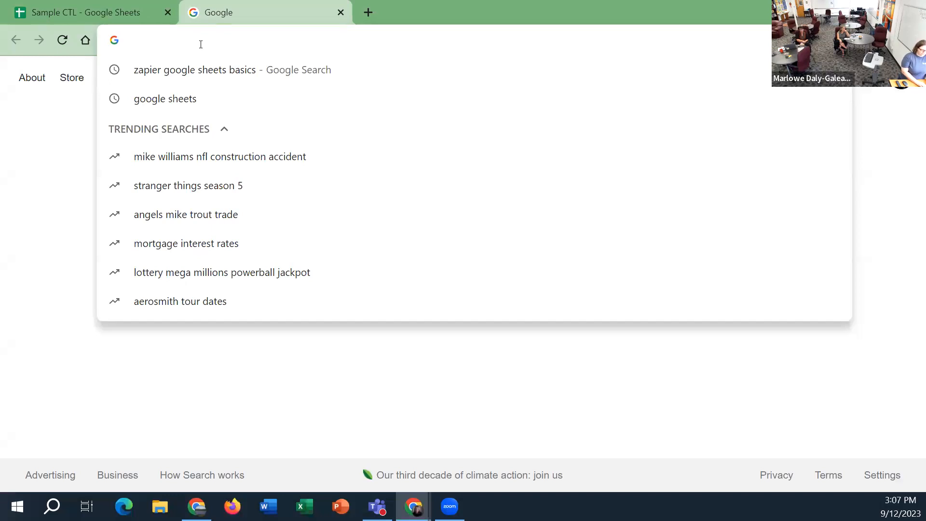
text(google)
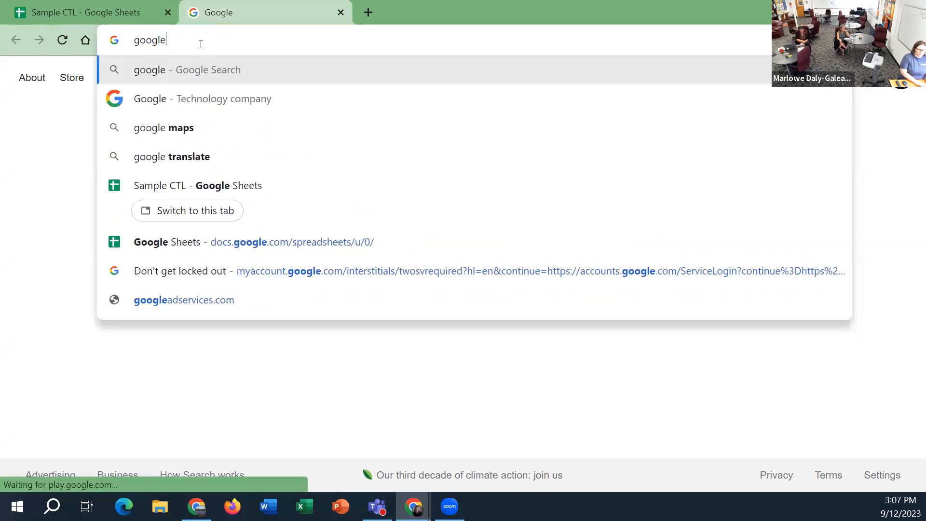
text(.sheets.net)
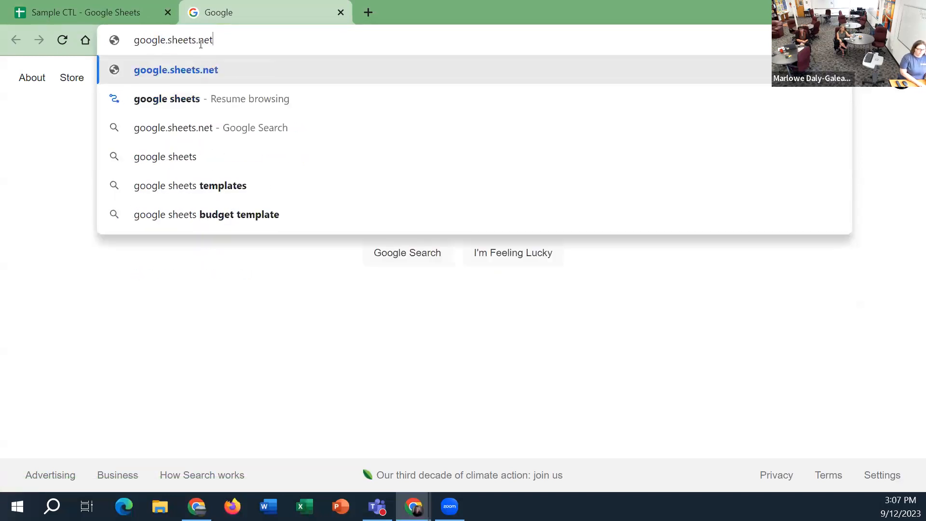
key(Return)
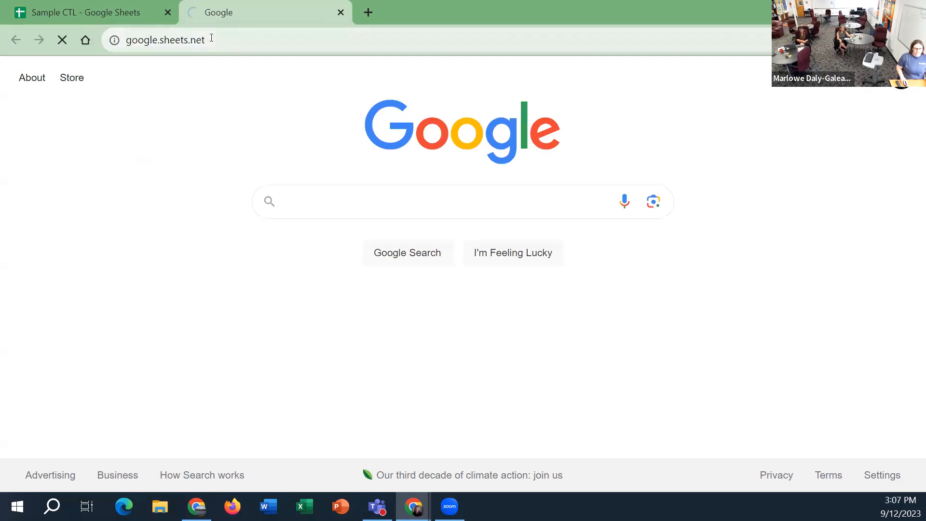
Correct the address ending so that it reads google.sheets.new and try to load it
click(210, 39)
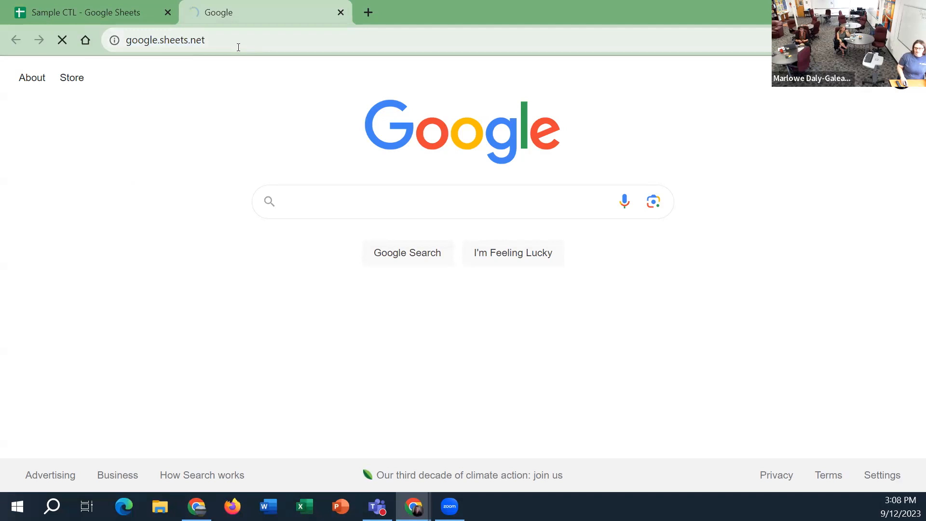
click(221, 40)
click(224, 39)
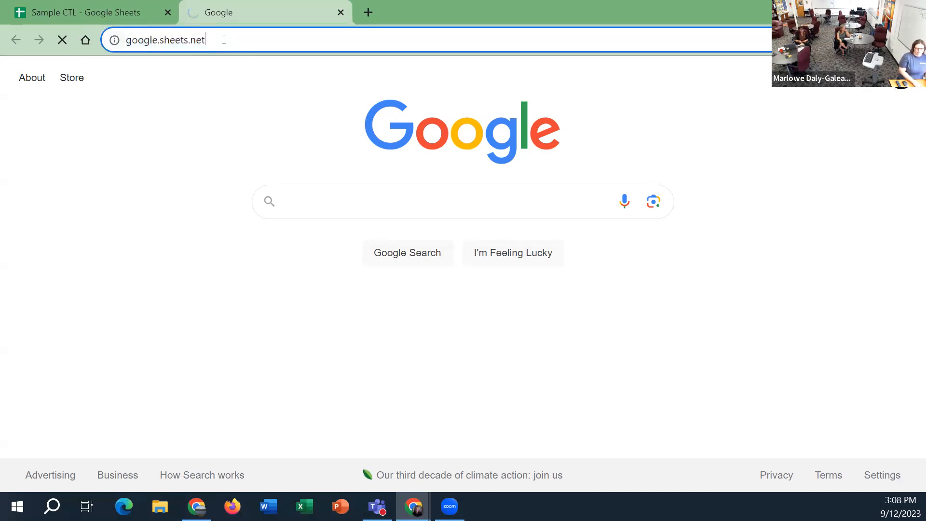
key(BackSpace)
text(w)
key(Return)
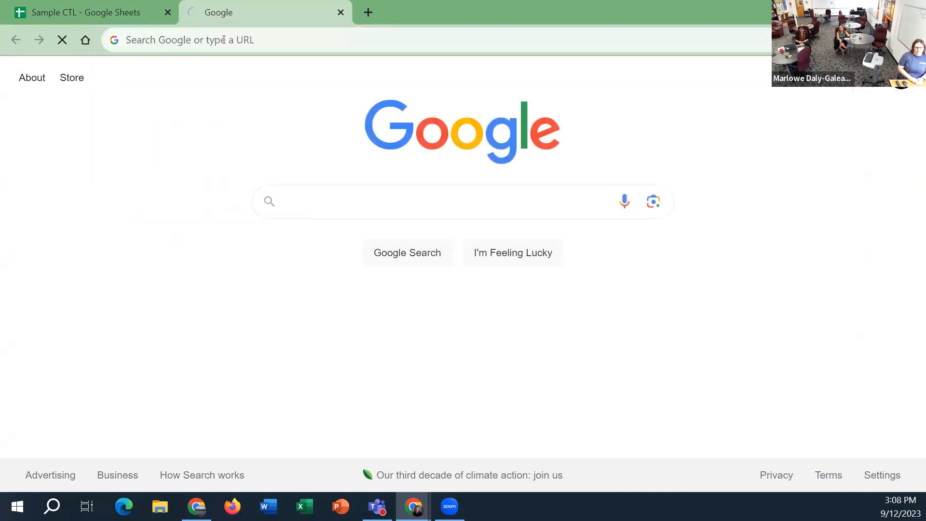
Load sheets.new in the tab showing the privacy error to start a blank spreadsheet
click(58, 14)
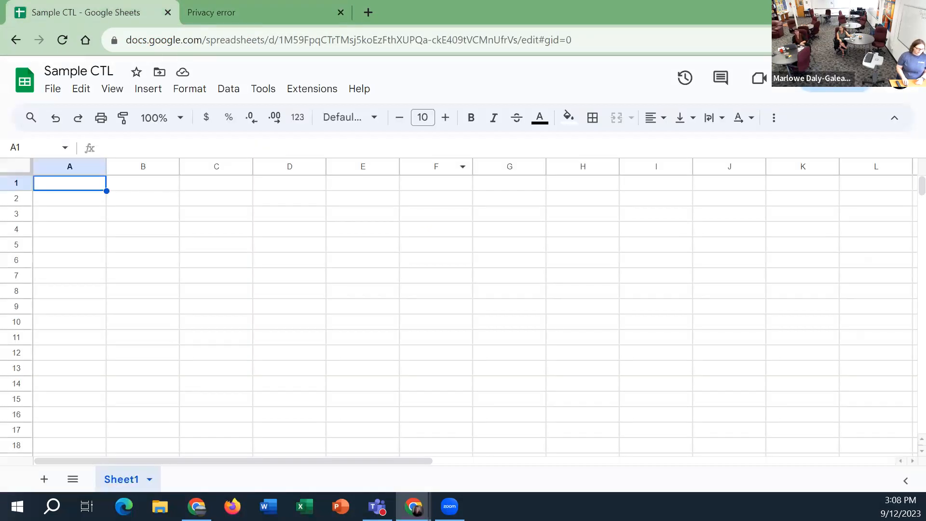
click(220, 19)
click(214, 44)
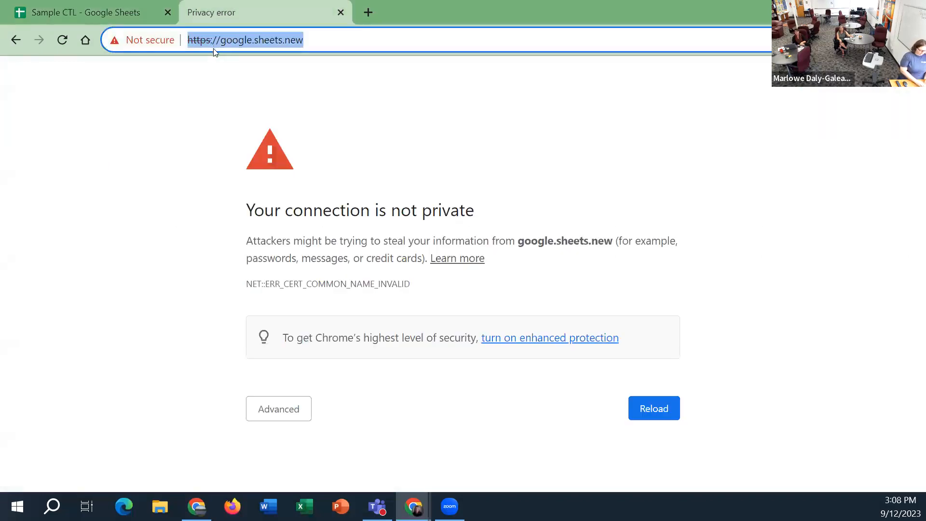
text(sheets.n)
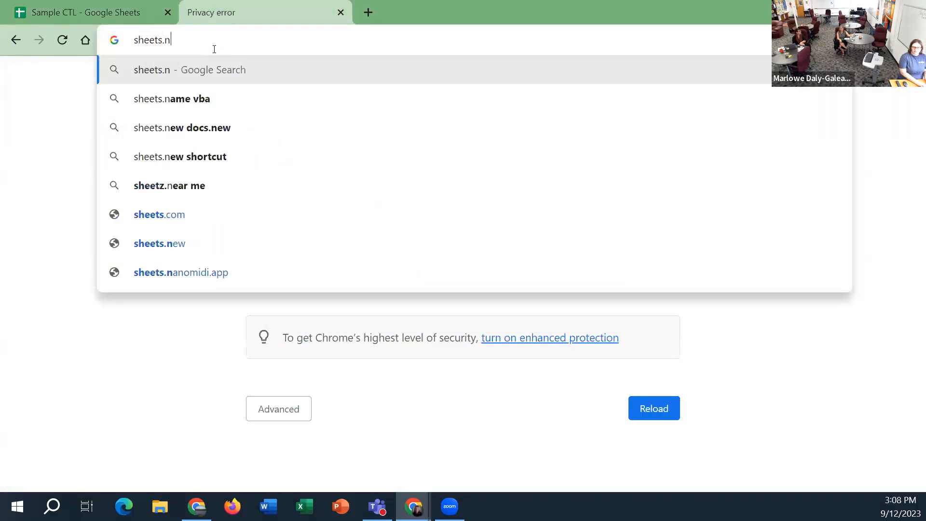
text(ew)
key(Return)
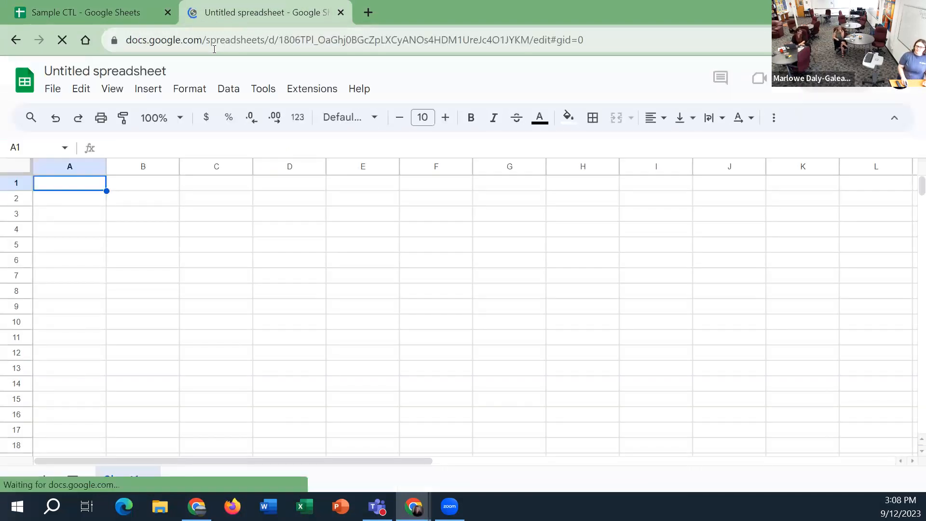
Load sheets.new once more in the same tab to start another blank spreadsheet
click(214, 49)
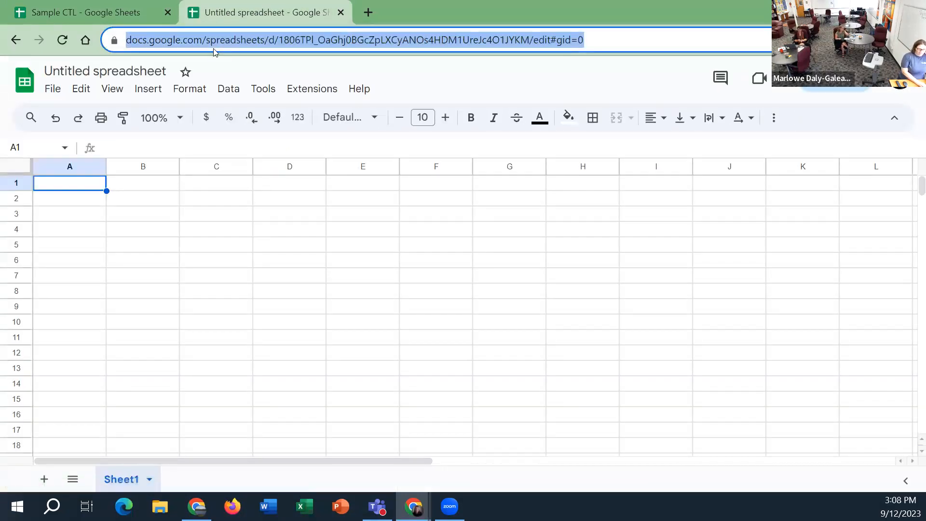
text(shhe)
key(BackSpace)
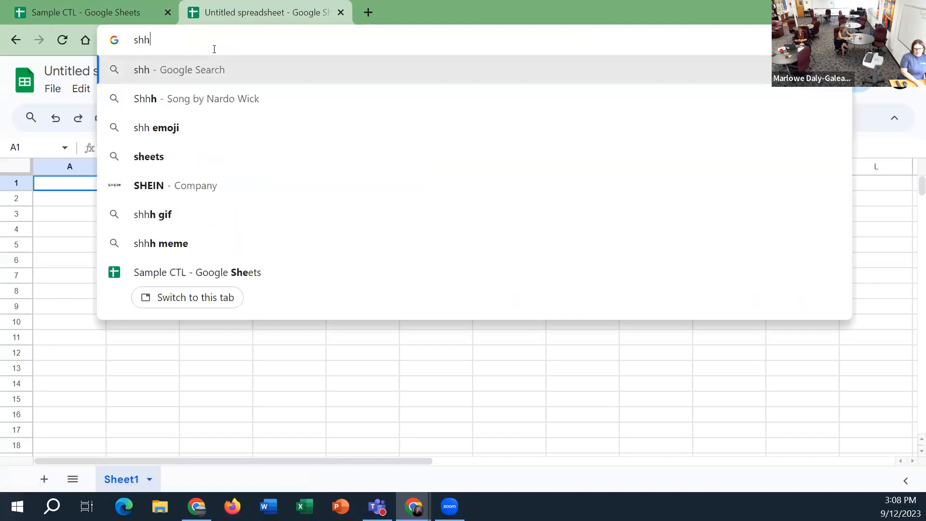
key(BackSpace)
text(eets.new)
key(Return)
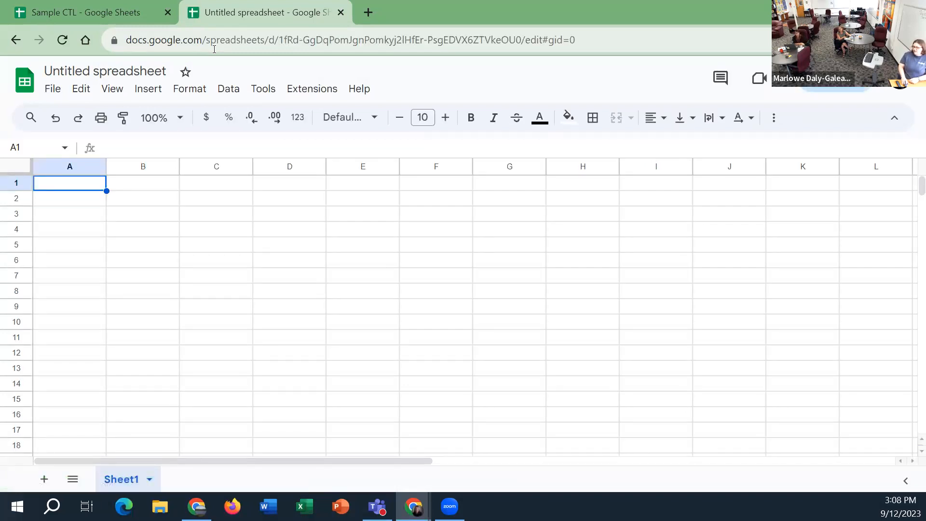
Close the untitled spreadsheet's tab and return to the Sample CTL spreadsheet
click(84, 17)
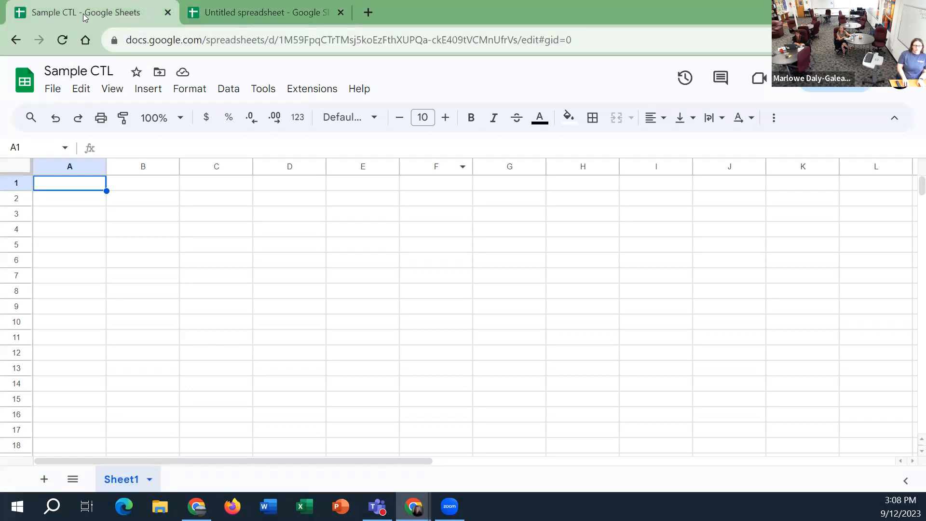
click(337, 5)
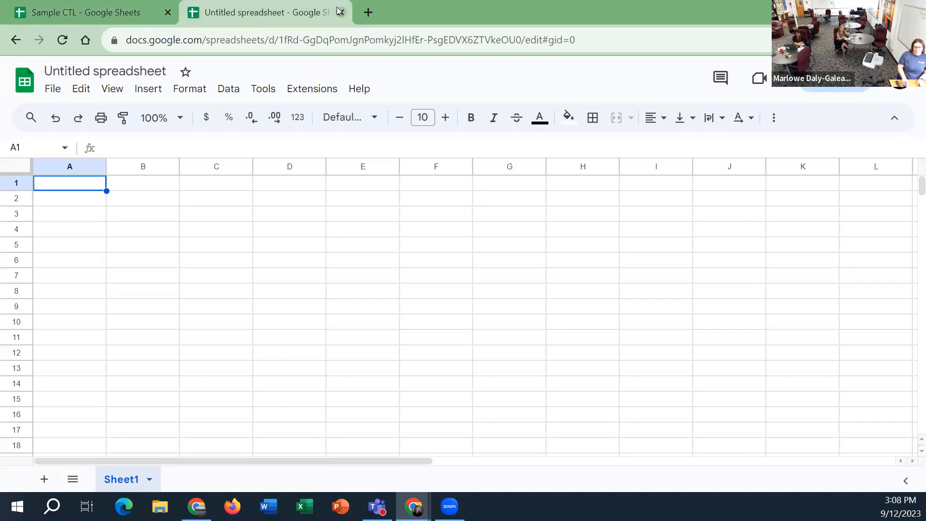
click(340, 12)
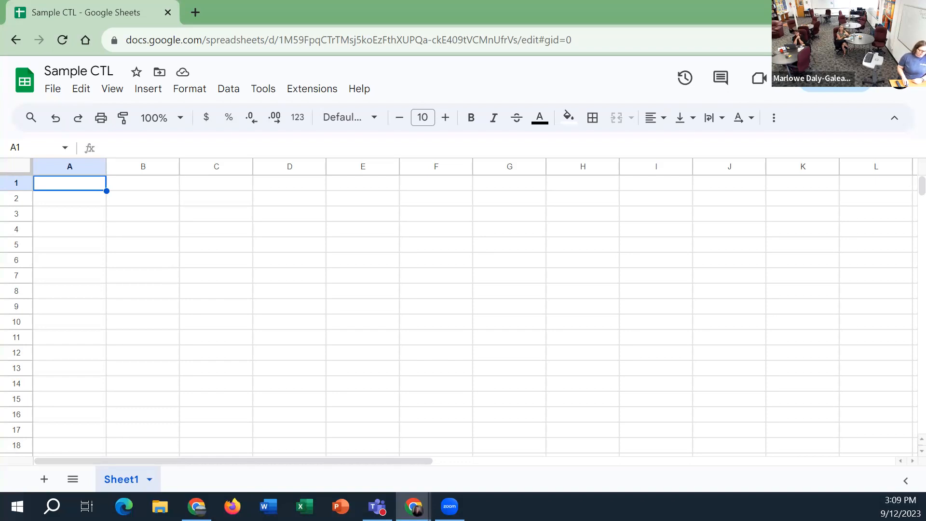
Start the row of weekday headings with Monday in B1 and Tuesday in C1
click(219, 233)
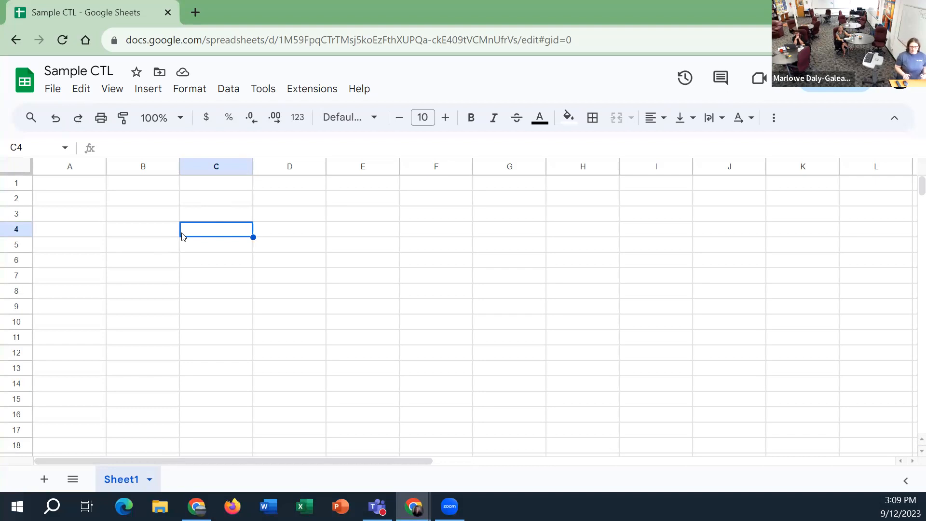
click(161, 237)
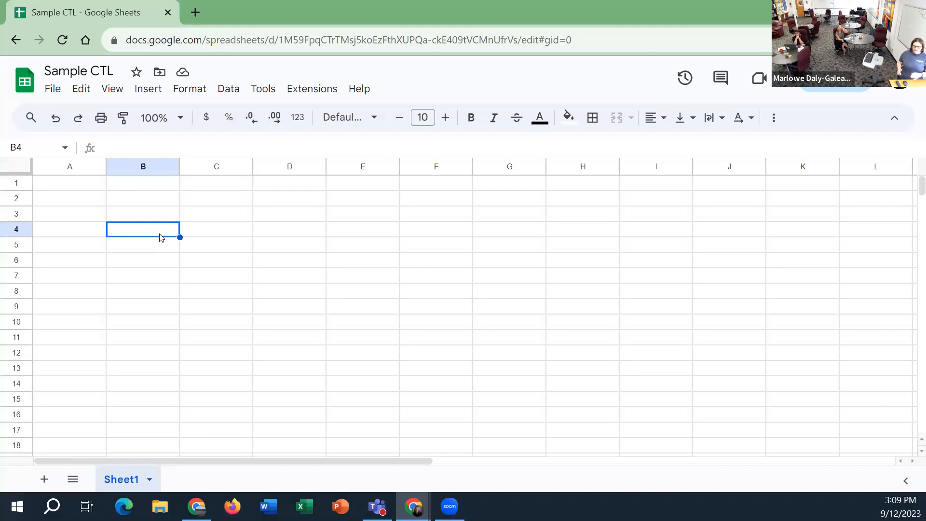
click(75, 186)
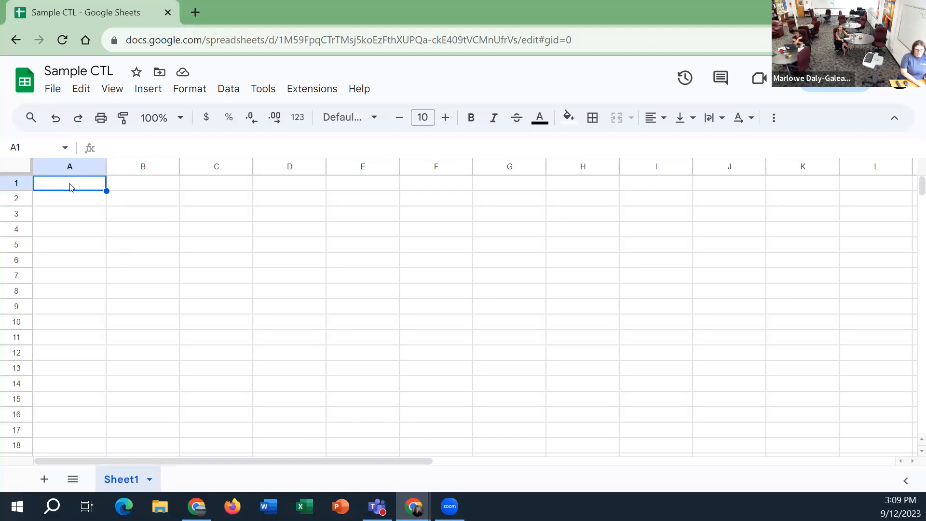
key(Right)
text(Monday)
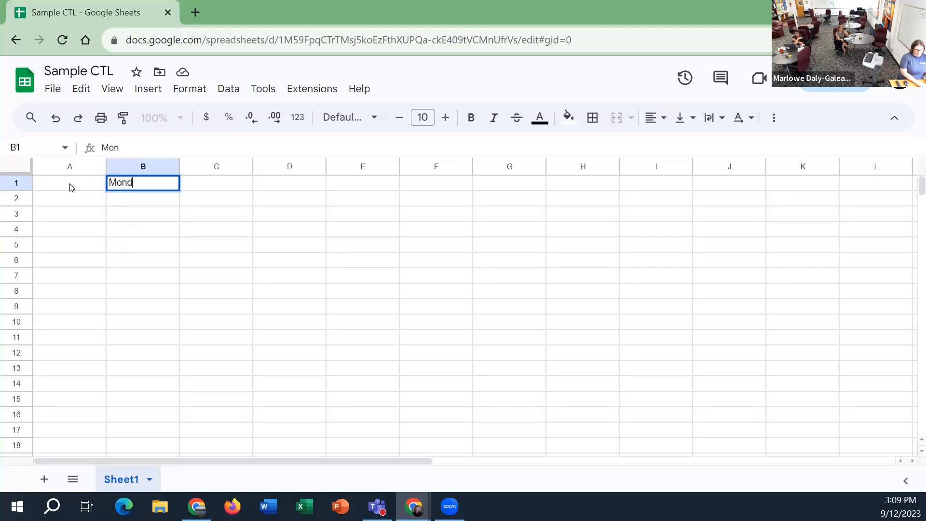
key(Right)
text(Tuesday)
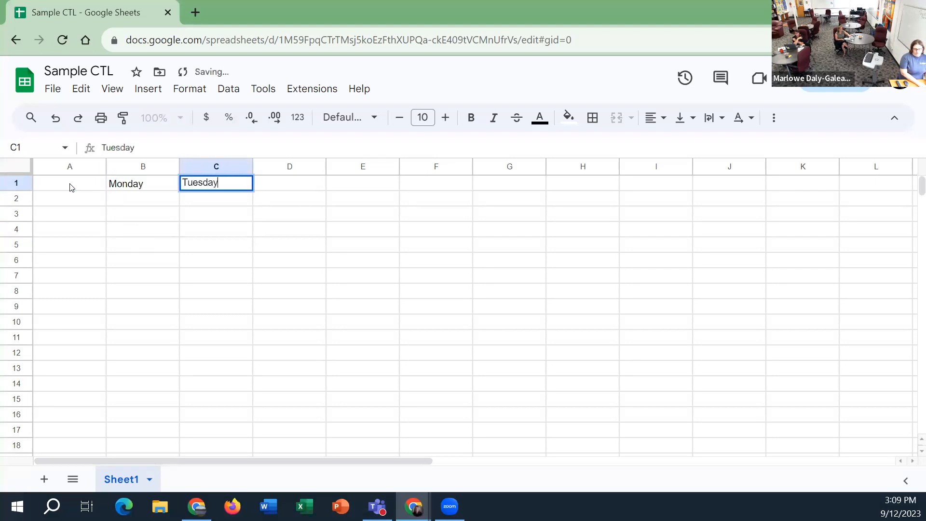
Complete the weekday headings with Wednesday in D1, Thursday in E1 and Friday in F1
key(Right)
text(Wednesday)
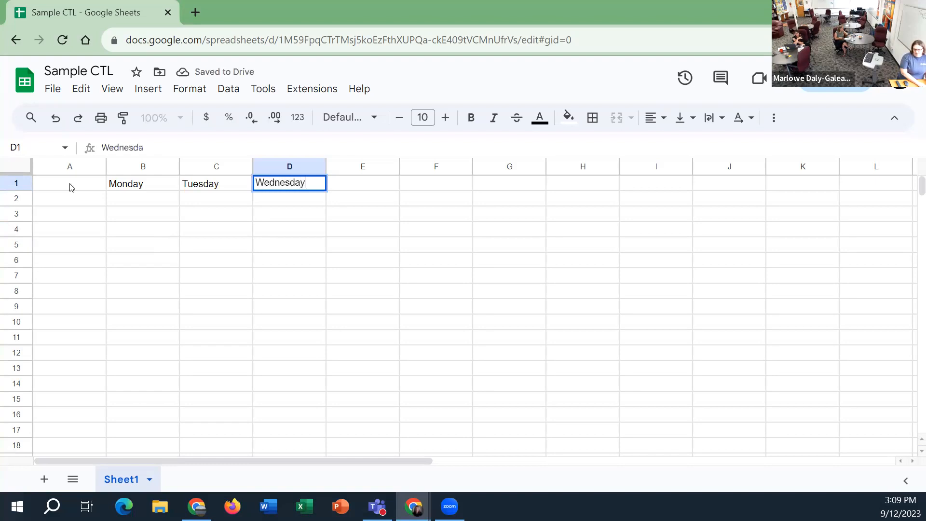
key(Right)
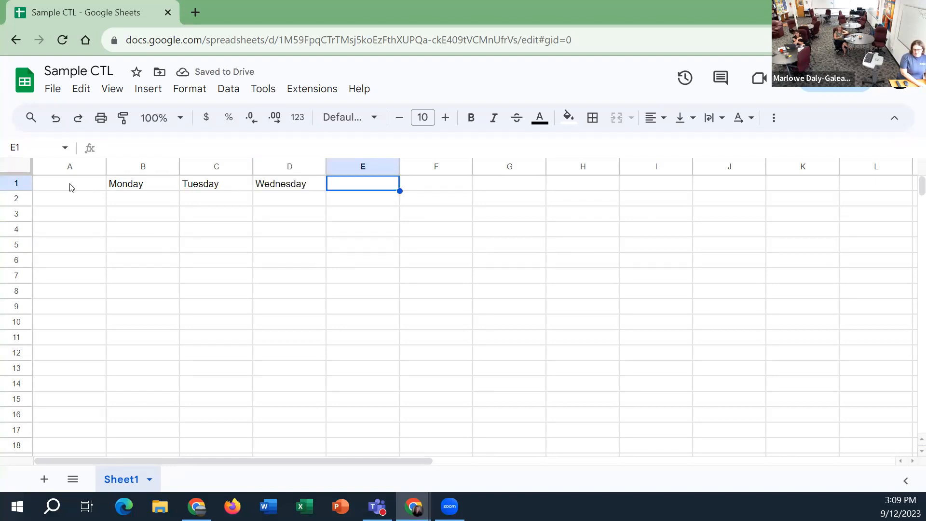
text(Thursday)
key(Right)
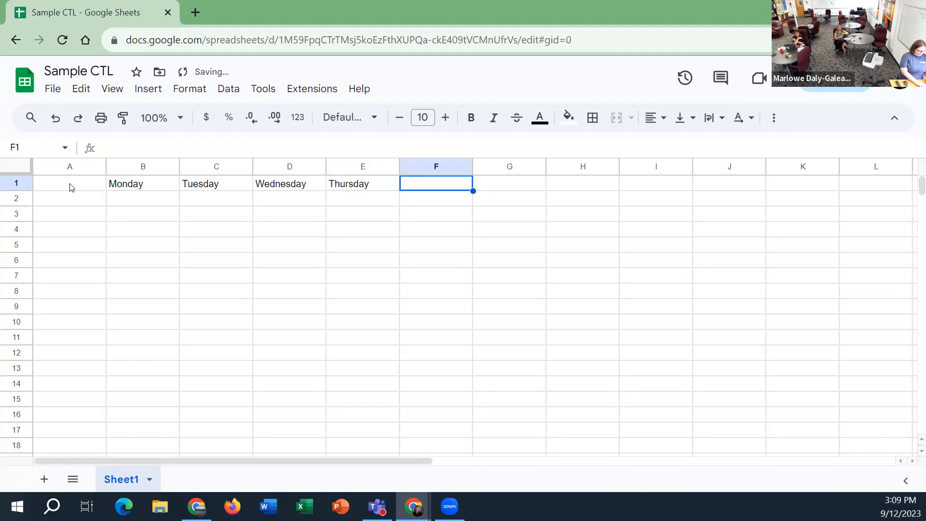
text(Friday)
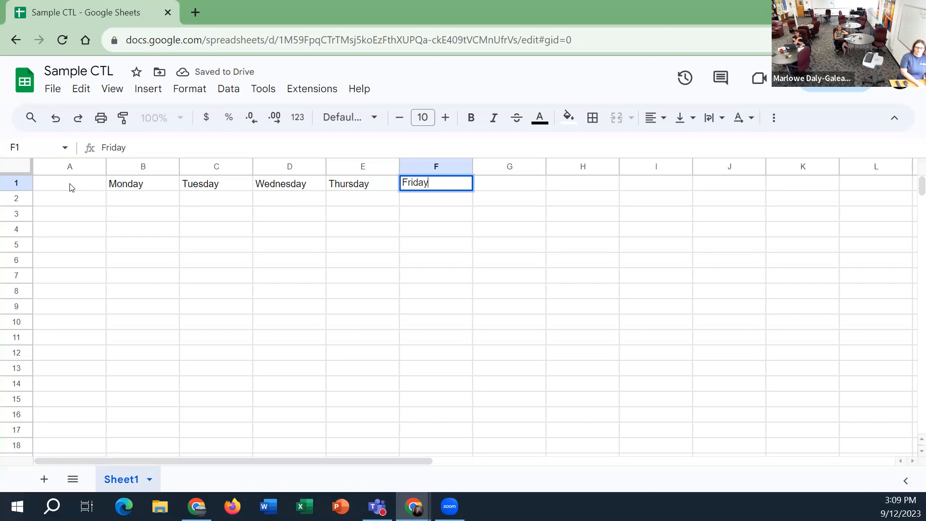
key(Return)
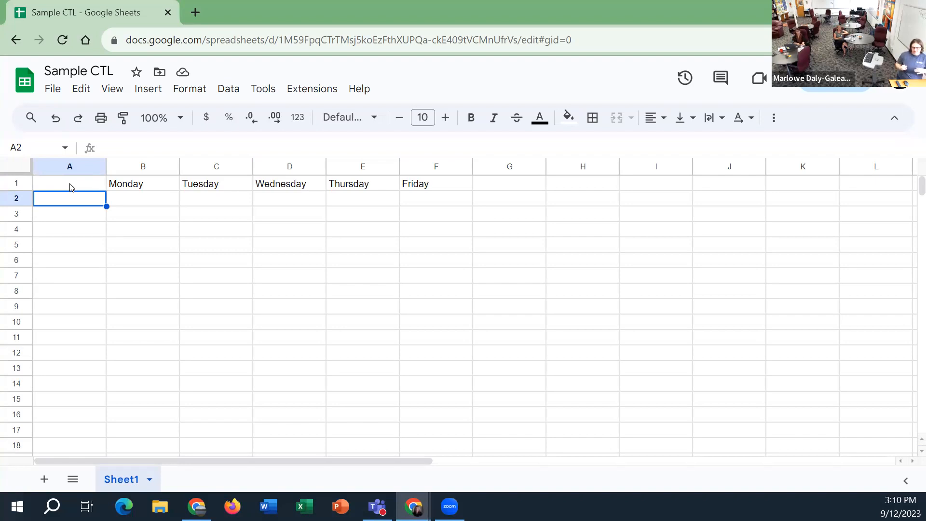
Enter the row labels Morning, Afternoon and Evening in cells A2 to A4
text(Morning)
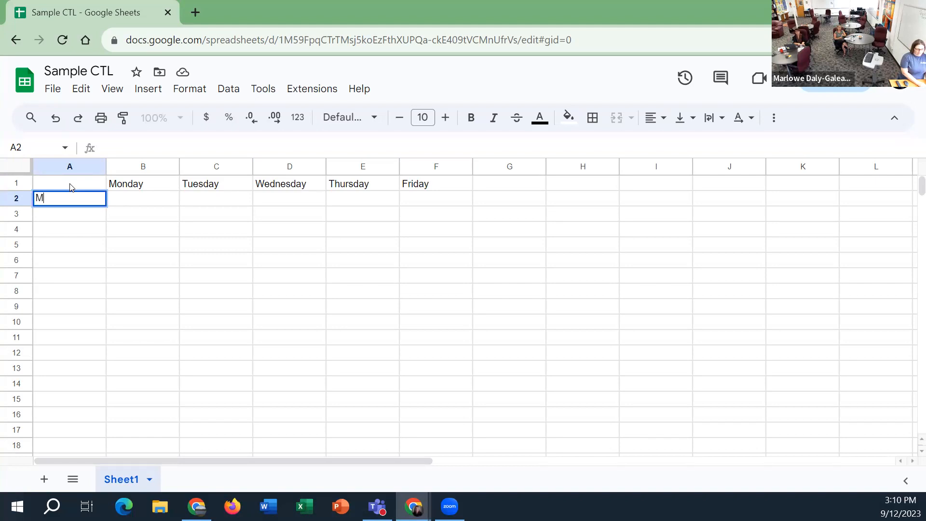
key(Return)
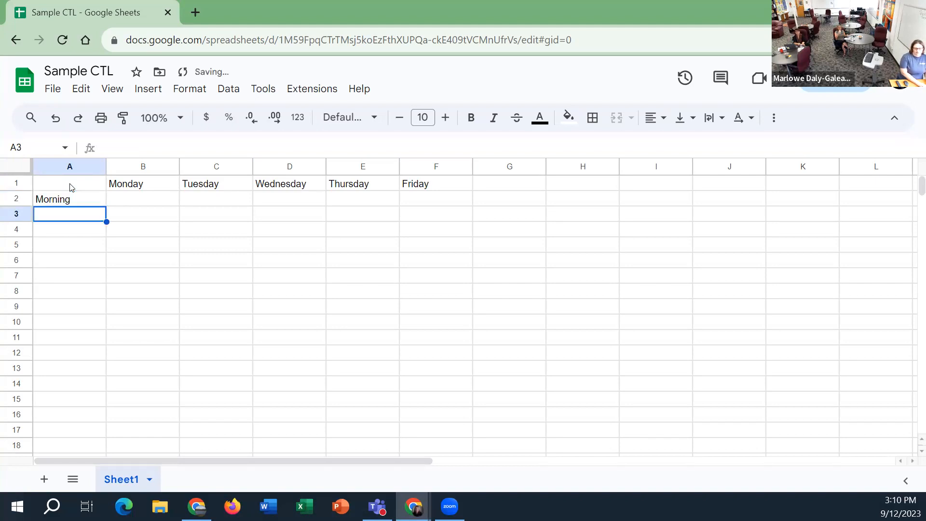
text(Afternoon)
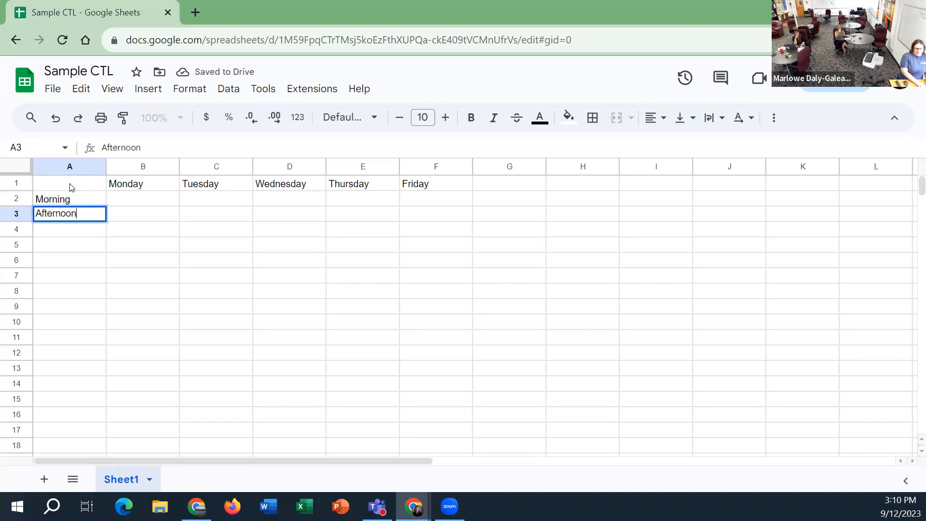
key(Return)
text(Evening)
key(Return)
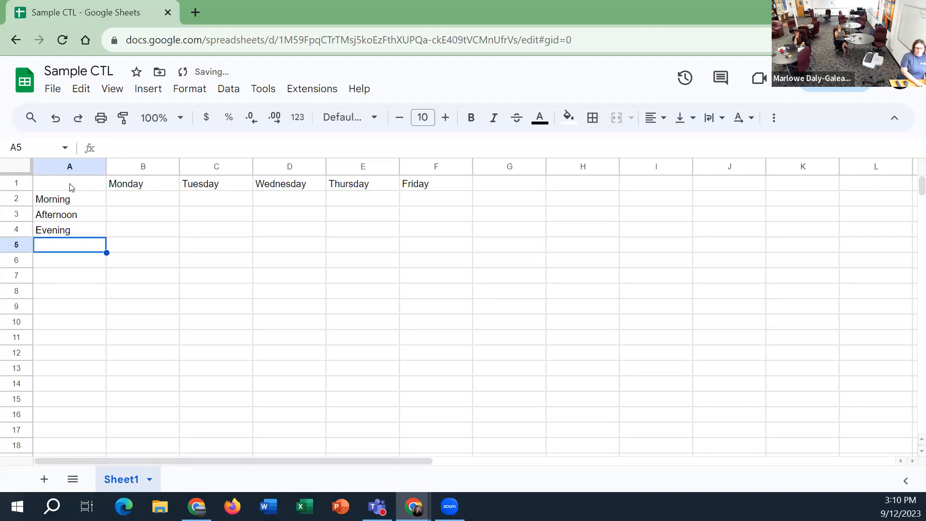
Move the cell selection through the empty schedule cells under the weekday headings, ending on B2
key(Up)
key(Up)
key(Up)
key(Right)
key(Down)
key(Up)
key(Right)
key(Right)
key(Right)
key(Down)
key(Down)
key(Up)
key(Up)
key(Left)
key(Left)
key(Left)
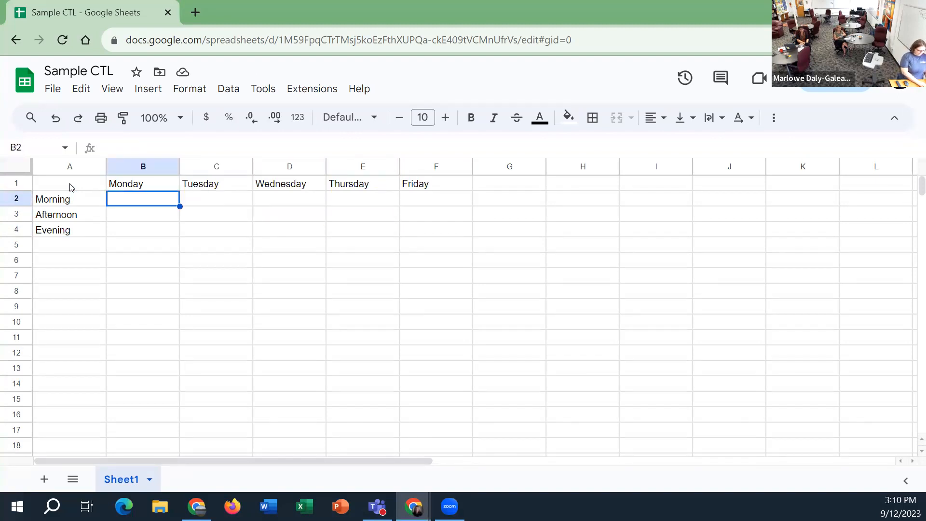
Enter A for Monday morning (B2), Tuesday afternoon (C3) and Wednesday morning (D2)
text(A)
key(Return)
key(Right)
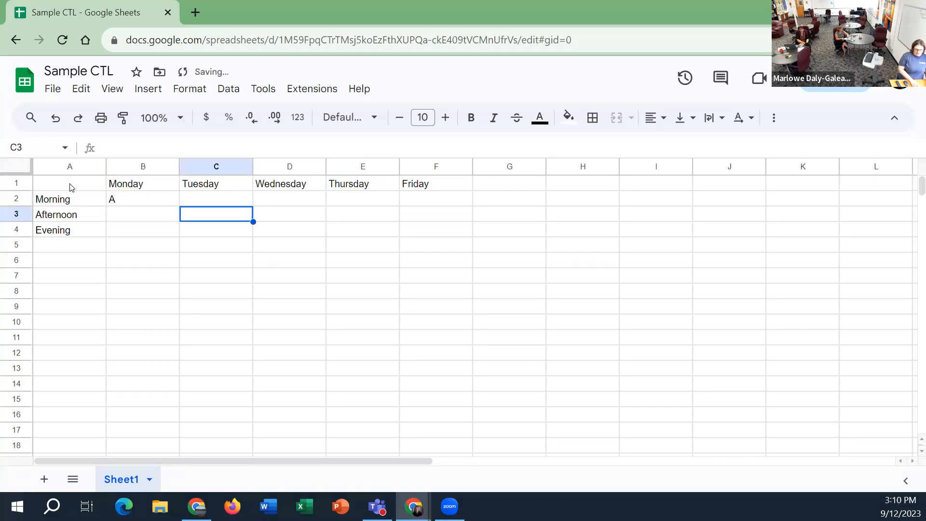
text(A)
key(Up)
key(Right)
text(A)
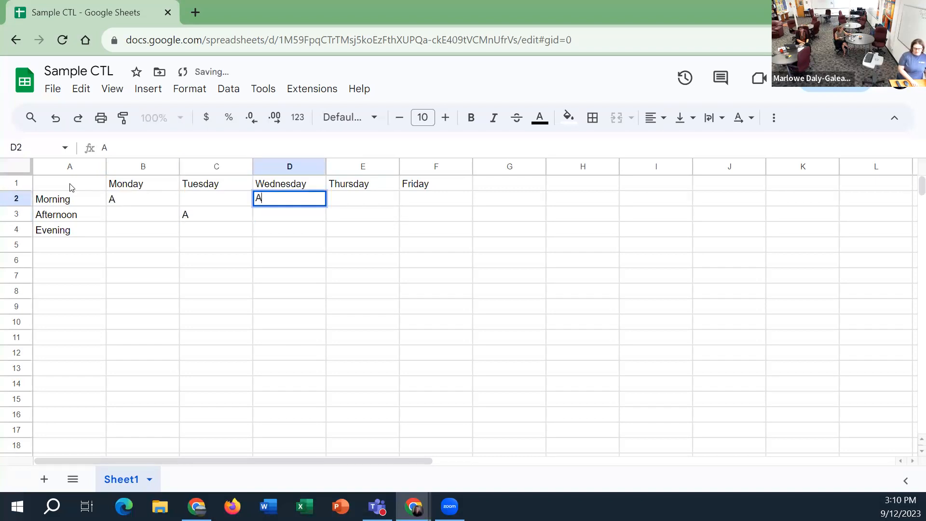
Enter A for Thursday evening (E4) and Friday evening (F4)
key(Right)
key(Down)
key(Down)
text(A)
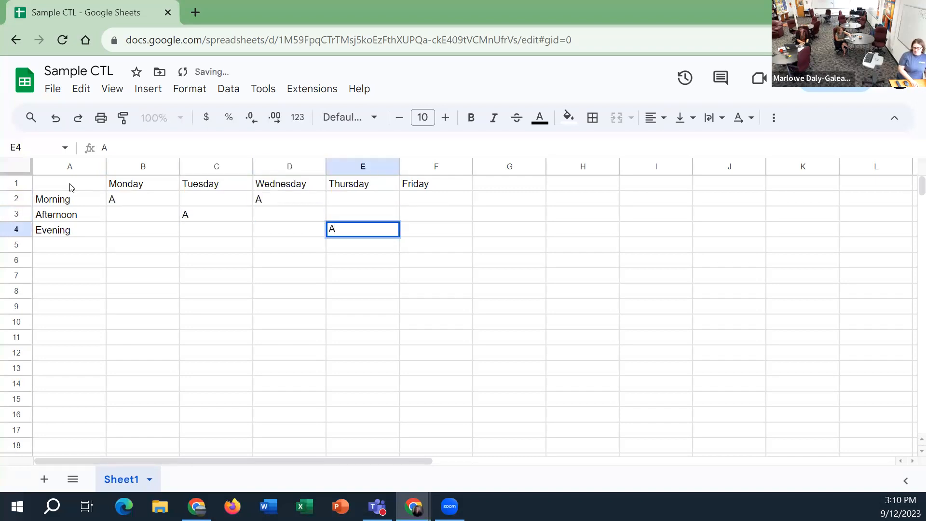
key(Right)
text(A)
Enter B for Friday afternoon (F3) and Thursday morning (E2)
key(Up)
text(B)
key(Left)
key(Up)
text(BB\)
key(BackSpace)
key(BackSpace)
key(Return)
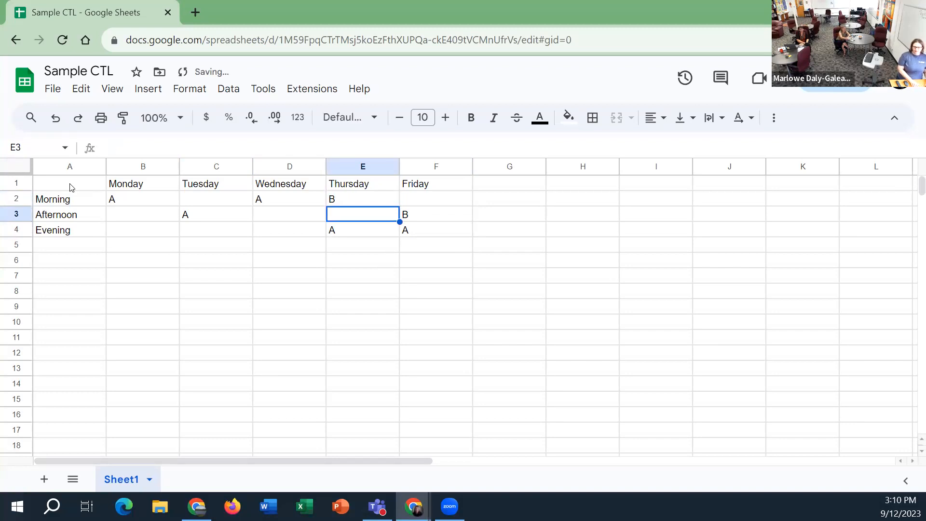
Enter B for Wednesday afternoon (D3), Tuesday evening (C4) and Monday afternoon (B3)
key(Left)
text(B)
key(Return)
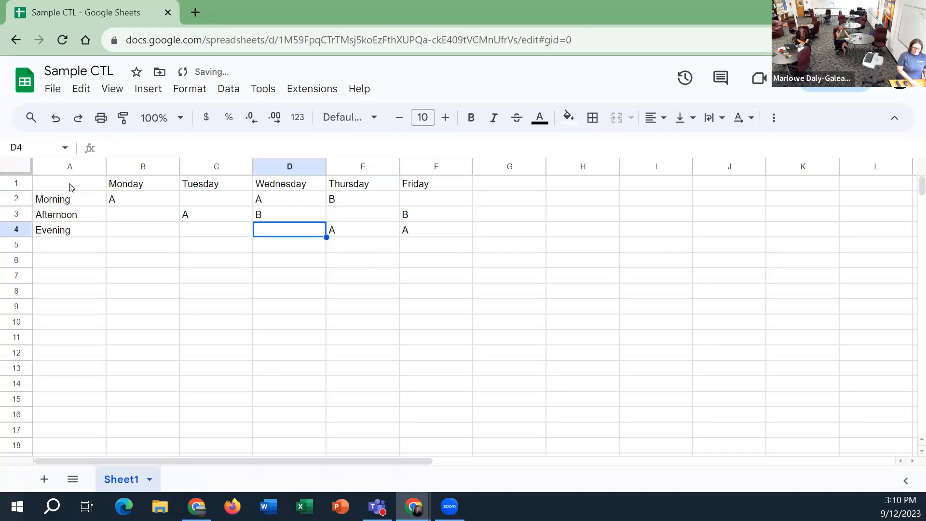
key(Left)
text(B)
key(shift+Up)
key(Up)
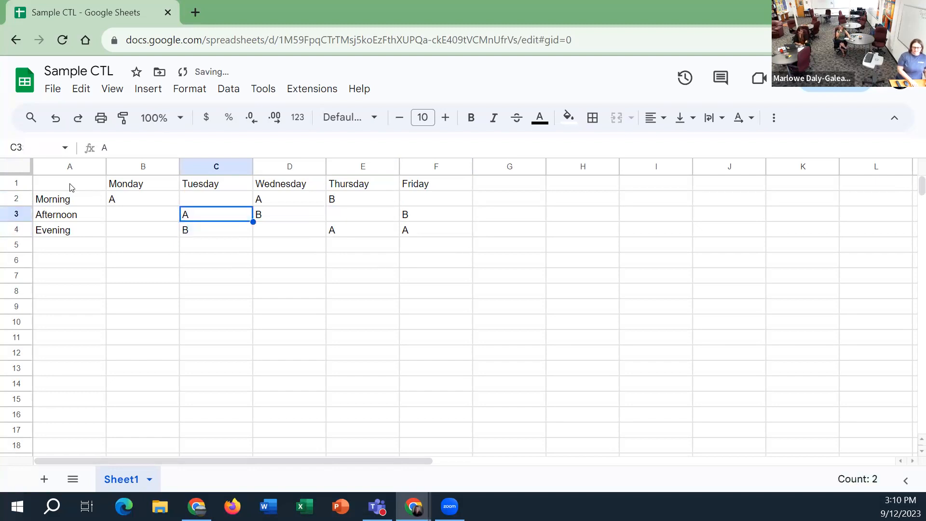
key(Left)
text(B)
key(Return)
Enter C for Monday evening (B4), Tuesday morning (C2) and Wednesday evening (D4)
text(C)
key(Up)
key(Up)
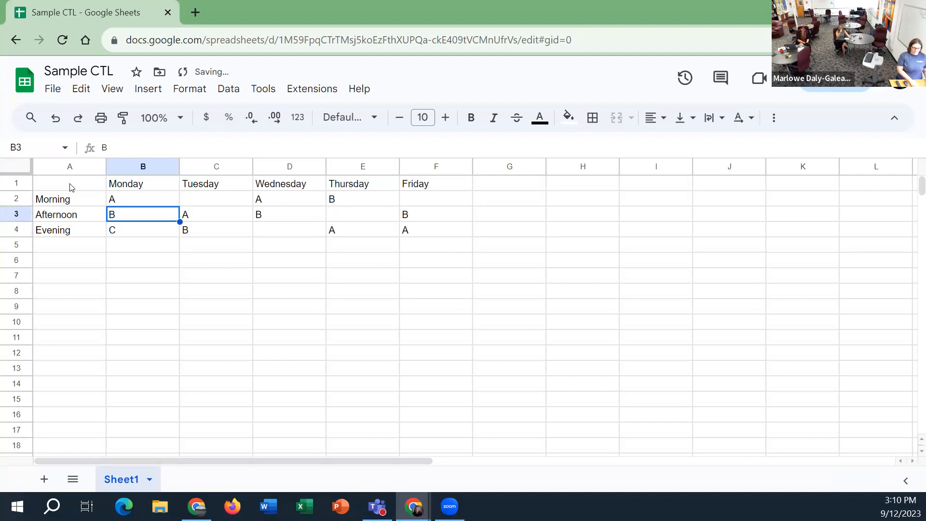
key(Right)
text(C)
key(Return)
key(Right)
key(Down)
text(C)
Enter C for Thursday afternoon (E3) and Friday morning (F2)
key(Up)
key(Right)
text(C)
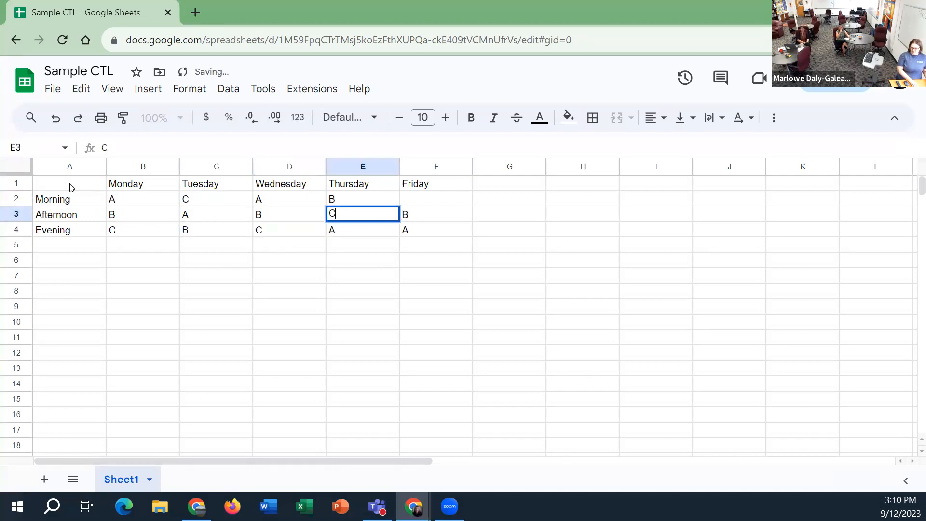
key(Up)
key(Right)
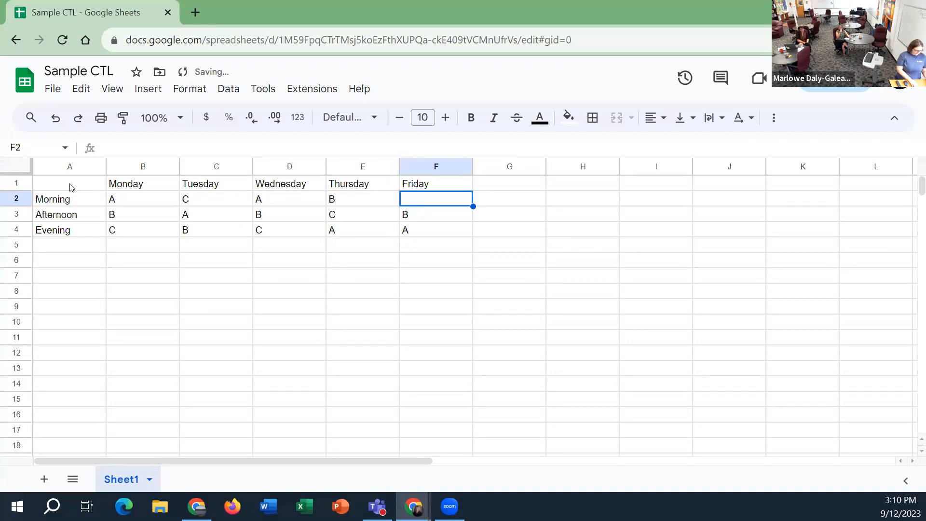
text(C)
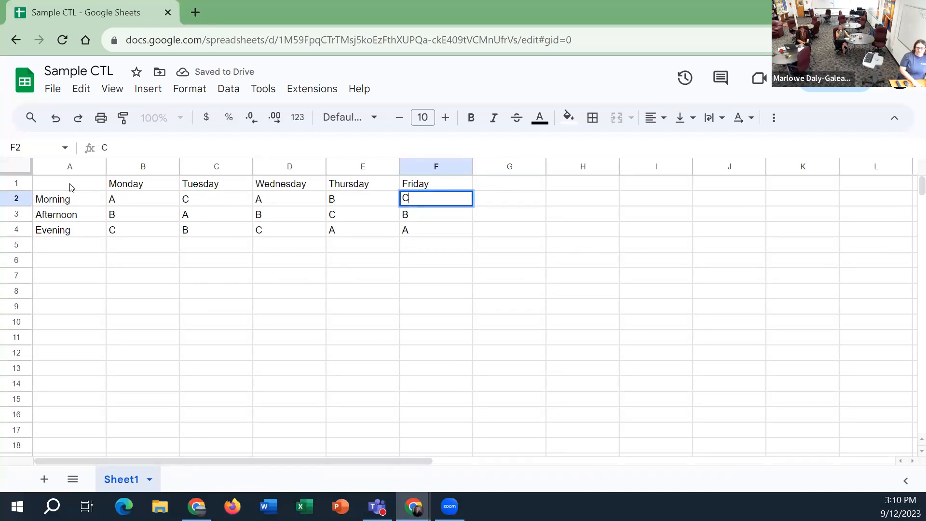
Commit the Friday morning entry and freeze the first row containing the weekday headers
key(Return)
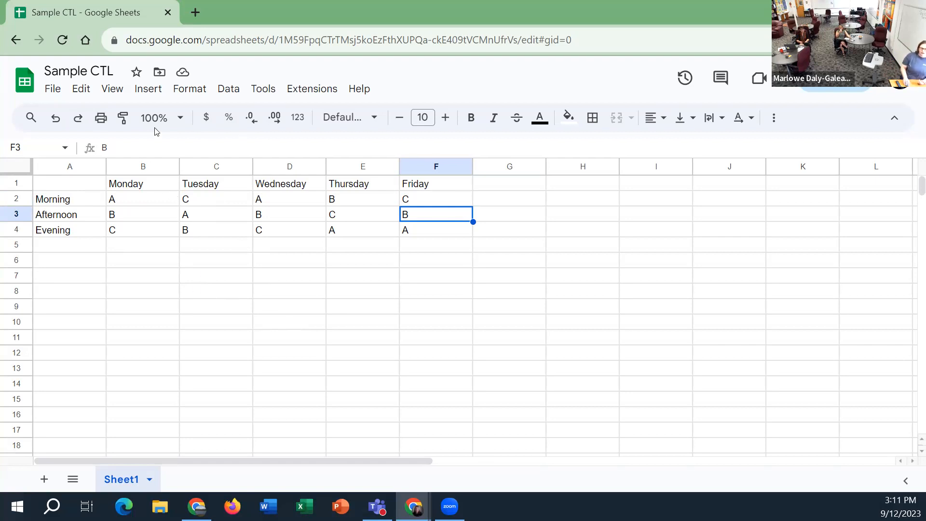
click(114, 92)
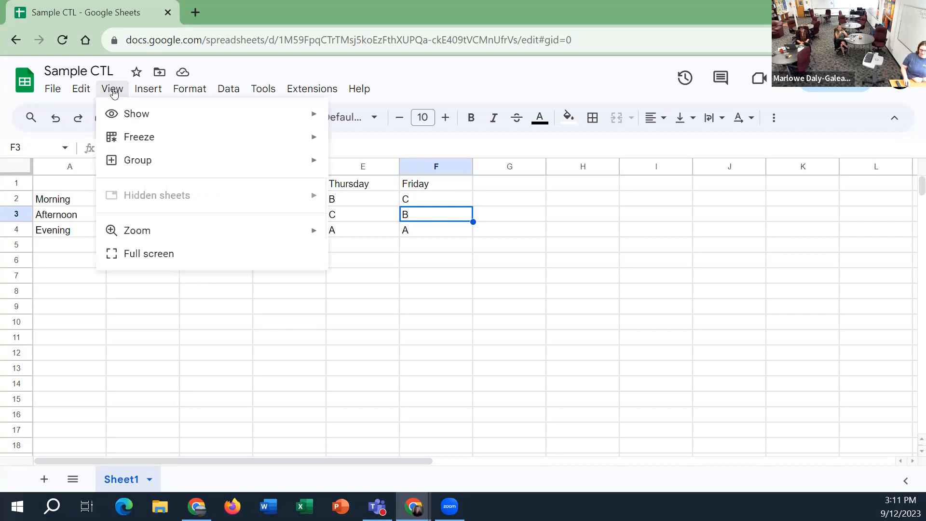
mouse_move(206, 146)
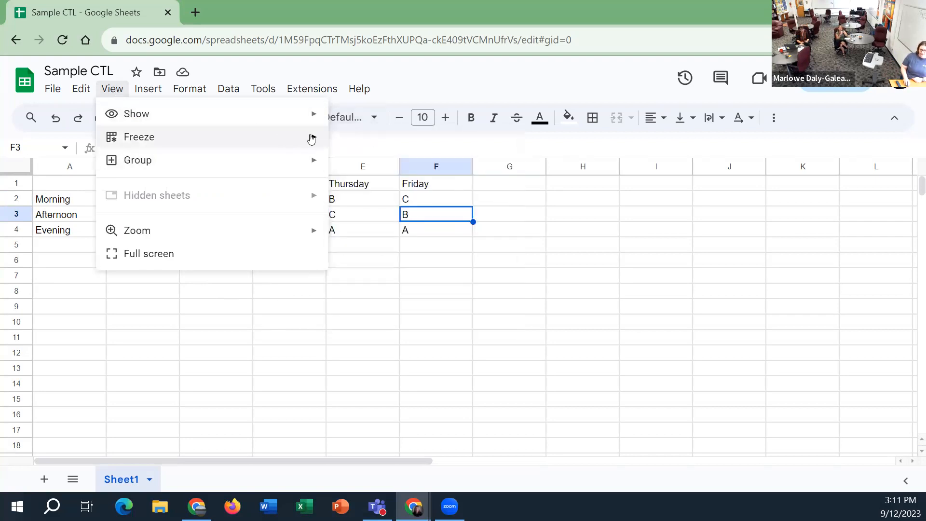
mouse_move(311, 139)
click(348, 163)
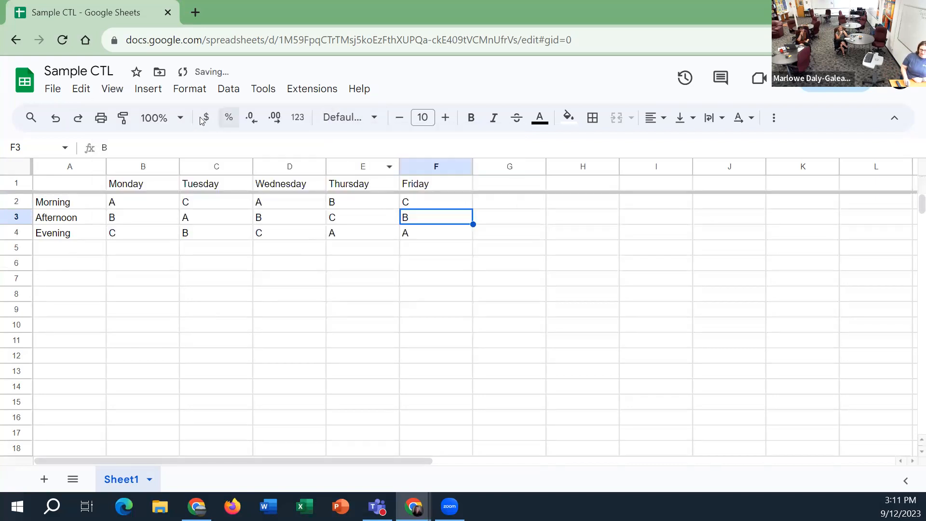
Review the freeze options and check how the frozen weekday header row behaves farther down the sheet
click(112, 89)
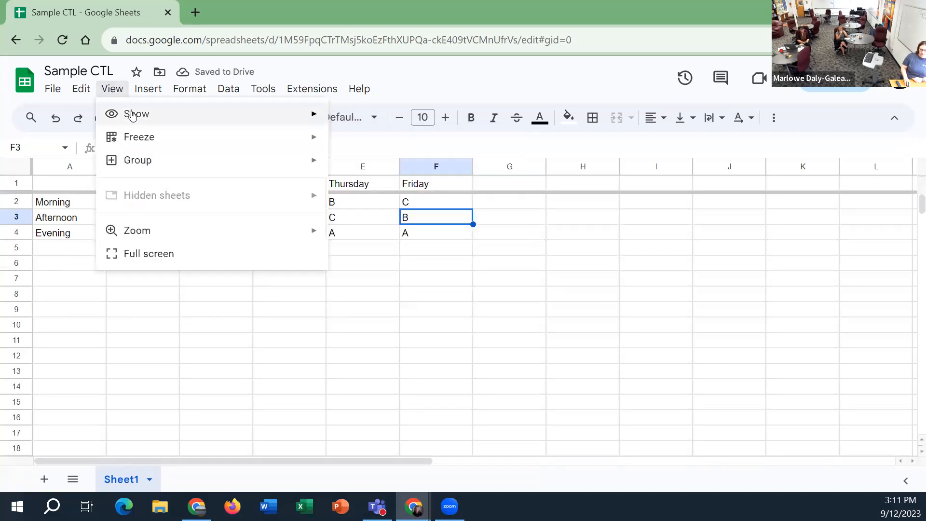
mouse_move(188, 140)
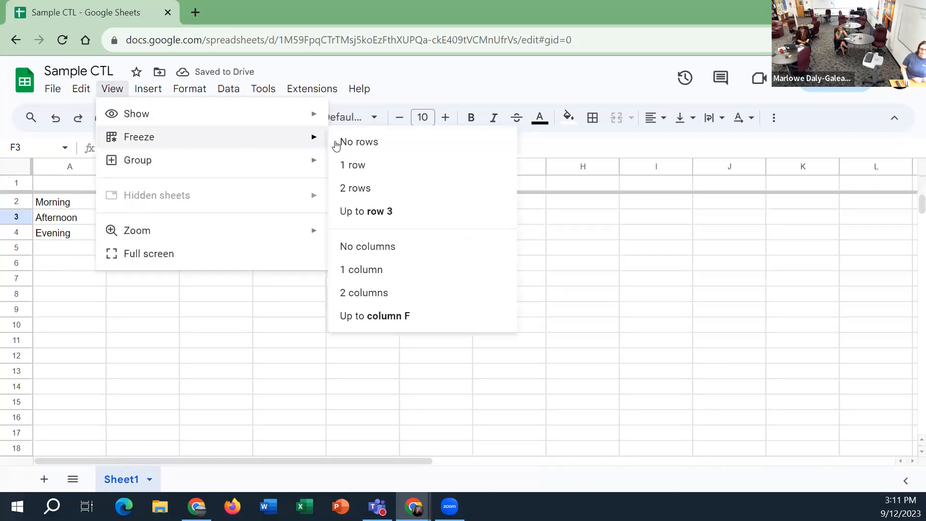
click(264, 361)
scroll(239, 272, down, 13)
scroll(241, 275, down, 20)
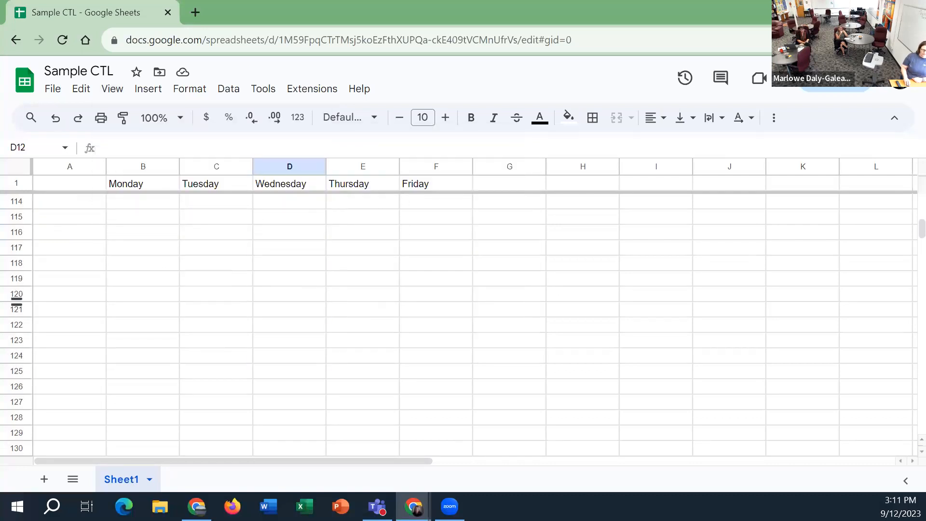
scroll(401, 335, up, 19)
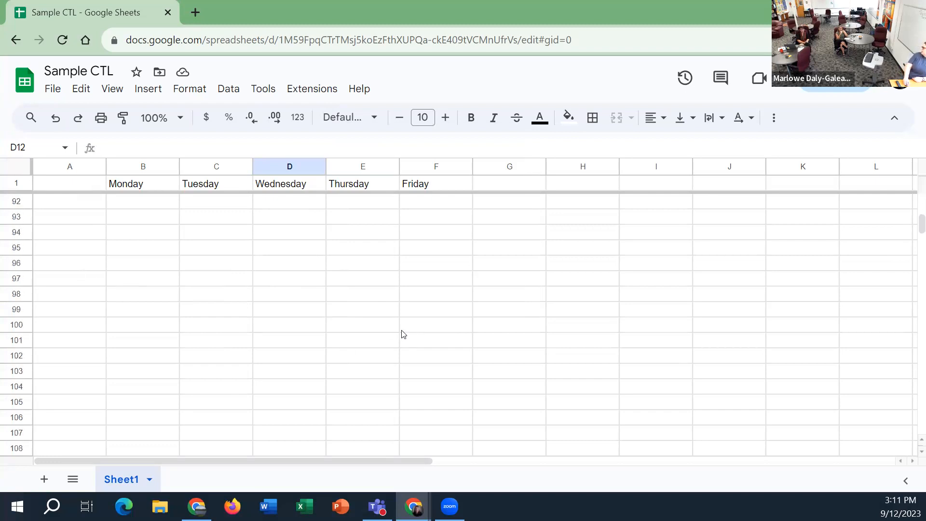
scroll(402, 324, up, 19)
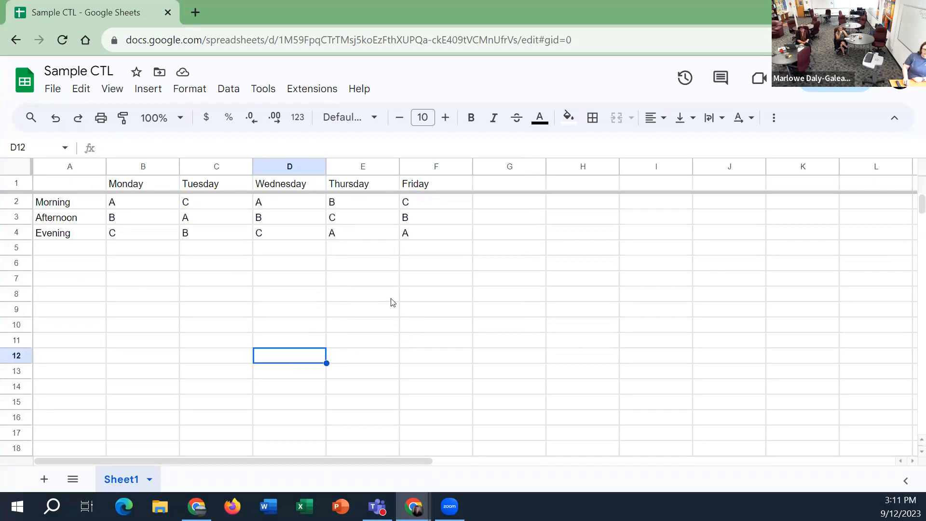
Freeze the first column containing the Morning, Afternoon and Evening labels
click(114, 91)
mouse_move(209, 138)
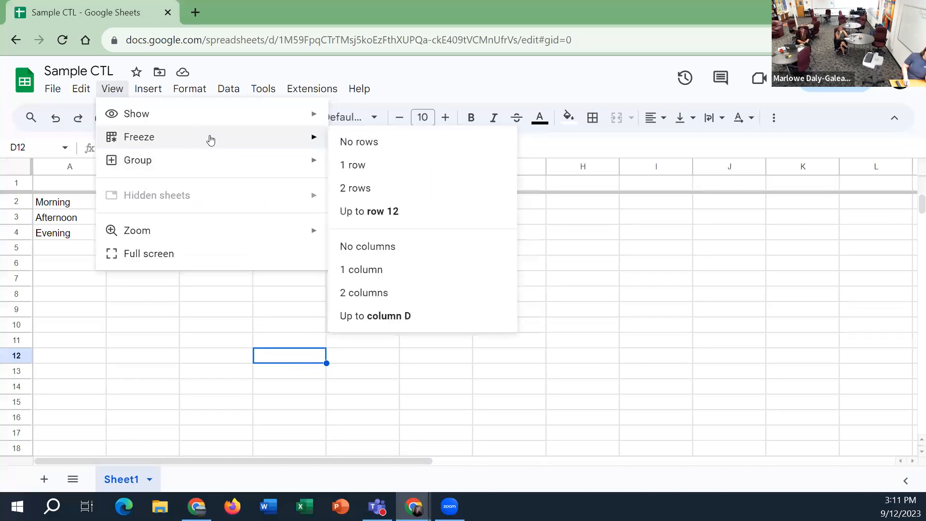
click(412, 267)
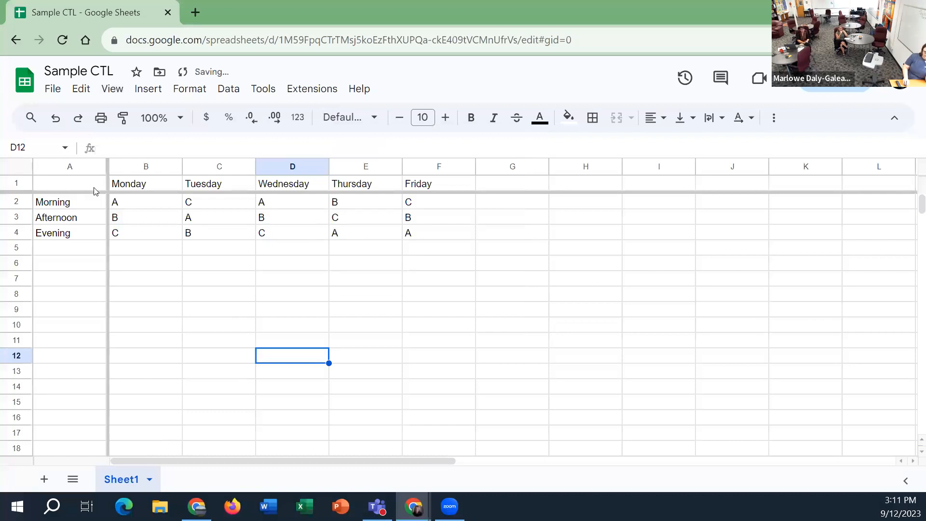
click(27, 166)
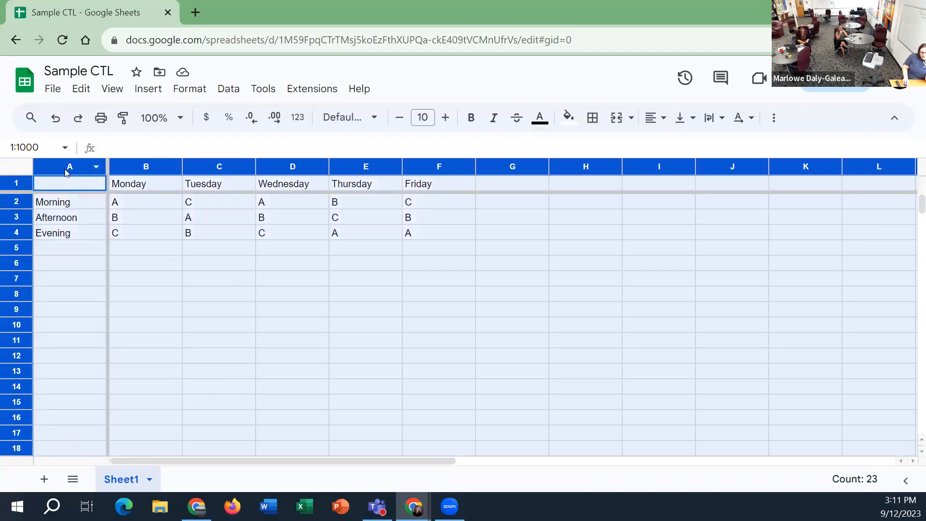
right_click(25, 175)
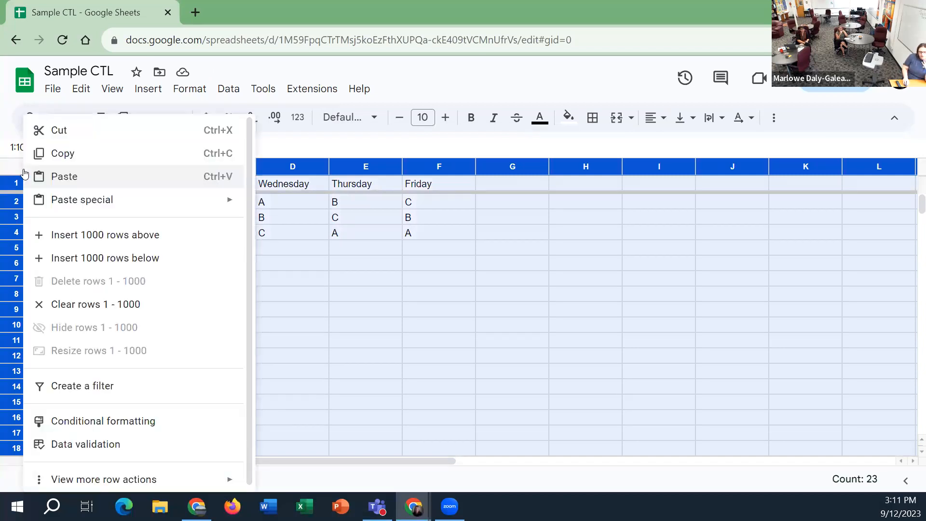
click(1, 169)
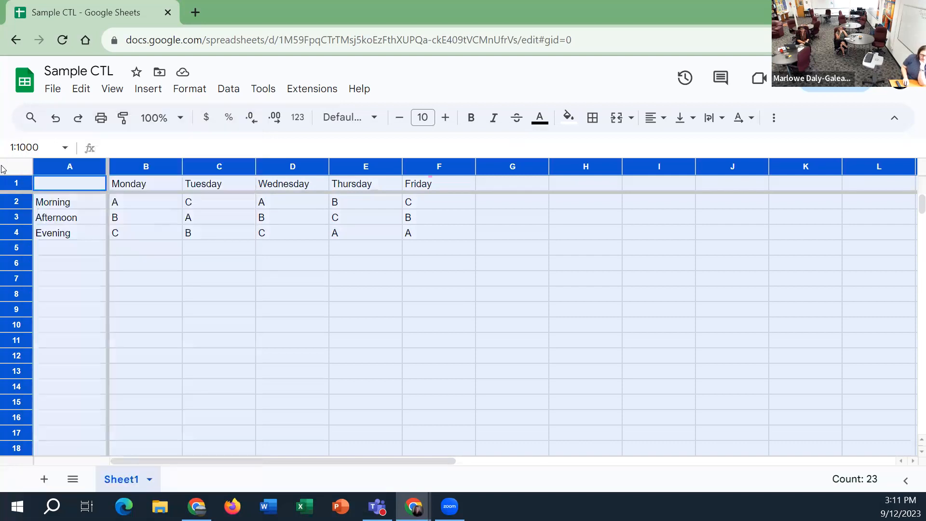
click(437, 343)
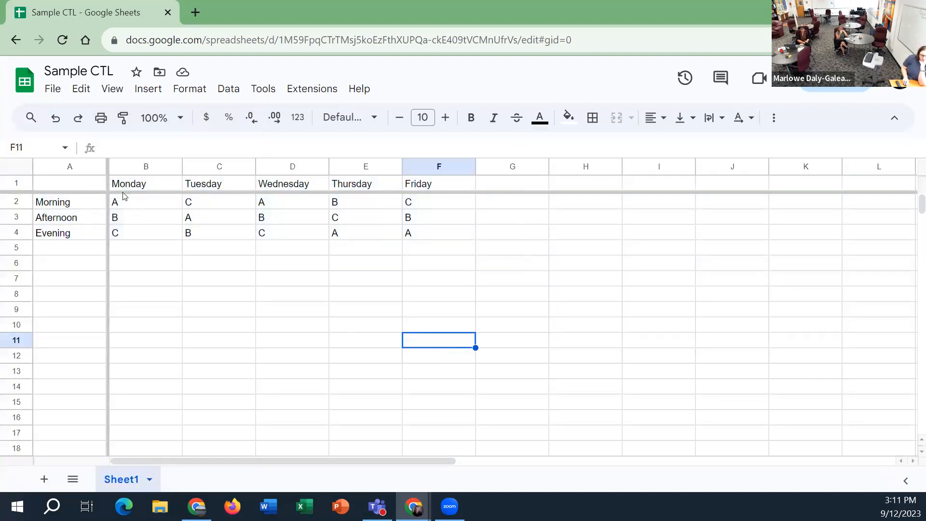
Try moving the column freeze boundary to after column B and on to after column D
mouse_move(106, 166)
mouse_down()
mouse_move(32, 170)
mouse_move(115, 175)
mouse_up()
click(116, 179)
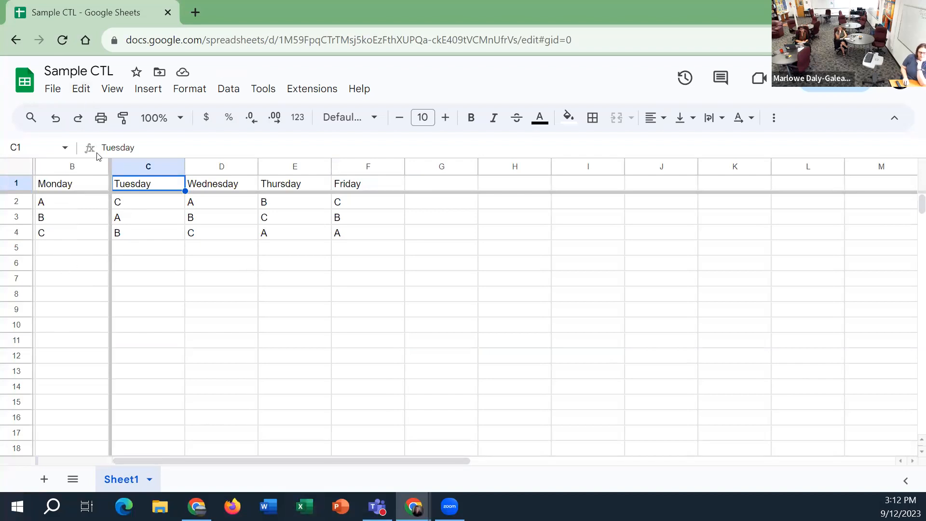
drag(104, 171, 179, 177)
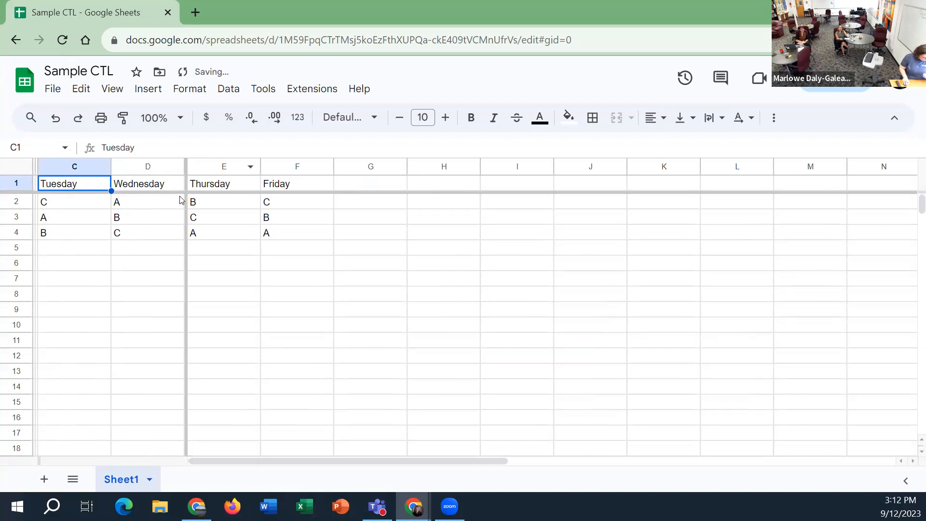
Undo both moves of the column freeze boundary and bring column A back into view
key(ctrl+z)
key(ctrl+z)
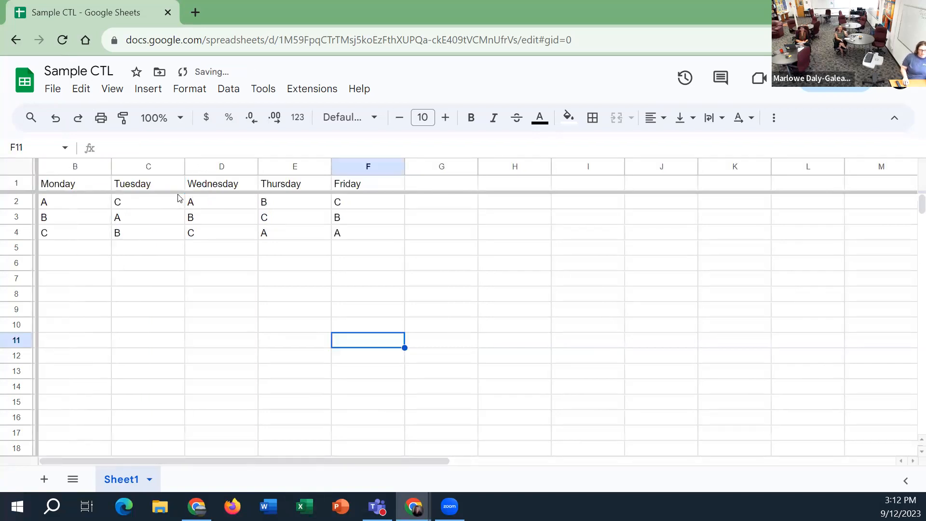
scroll(178, 196, left, 2)
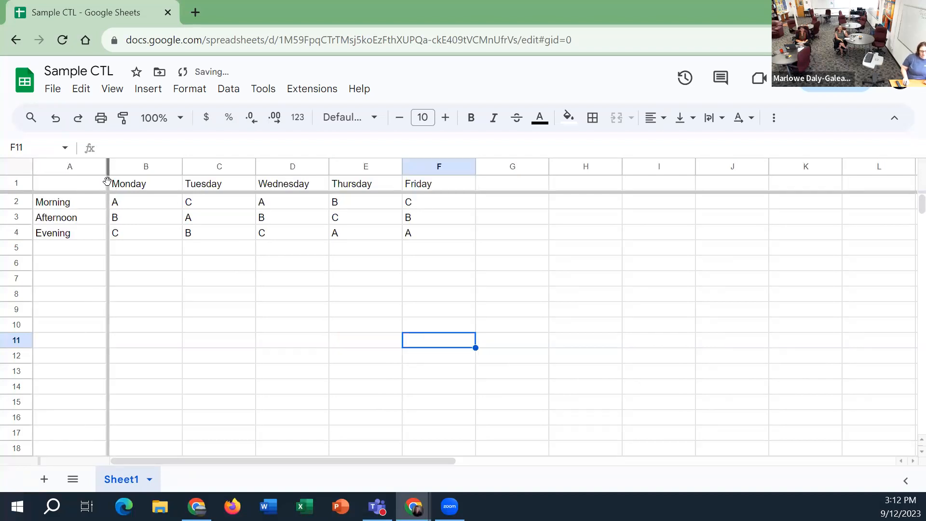
Remove the column freeze by moving its boundary off column A, and put the boundary back after column A
drag(108, 176, 50, 180)
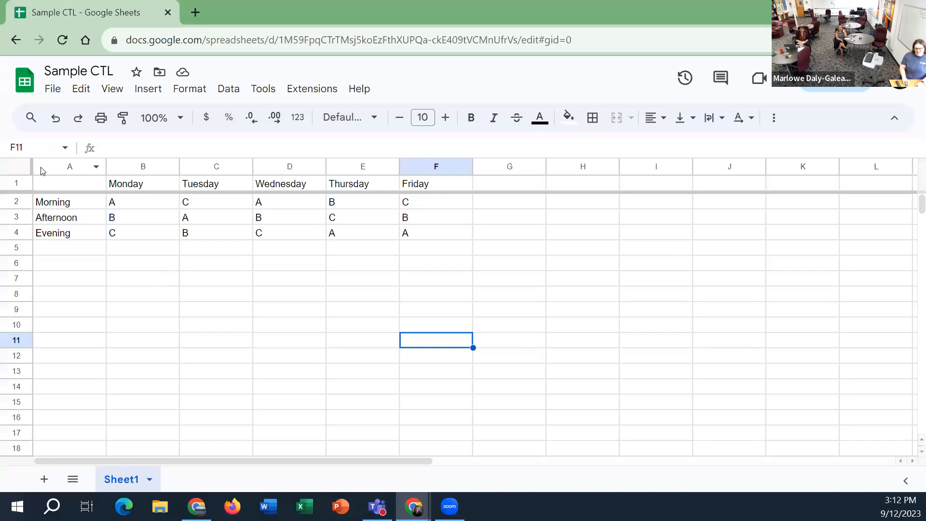
drag(30, 166, 107, 166)
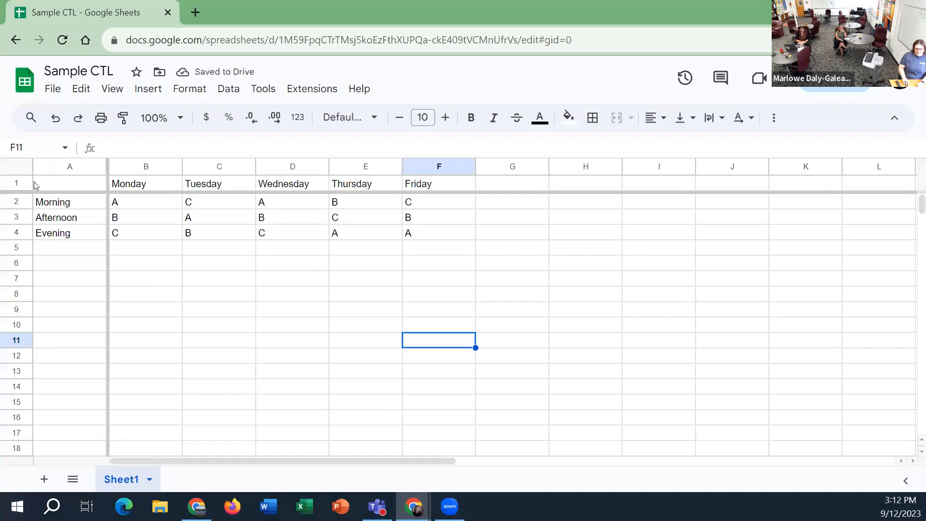
click(120, 95)
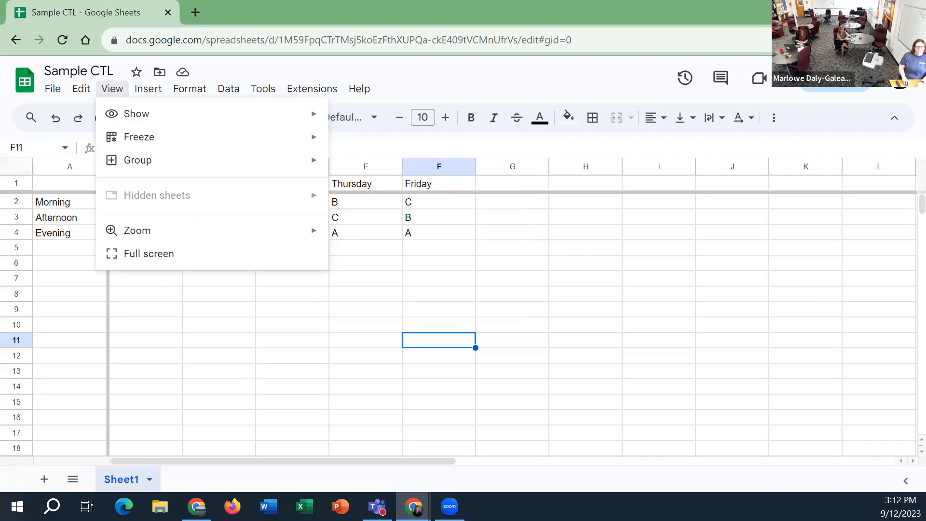
click(40, 105)
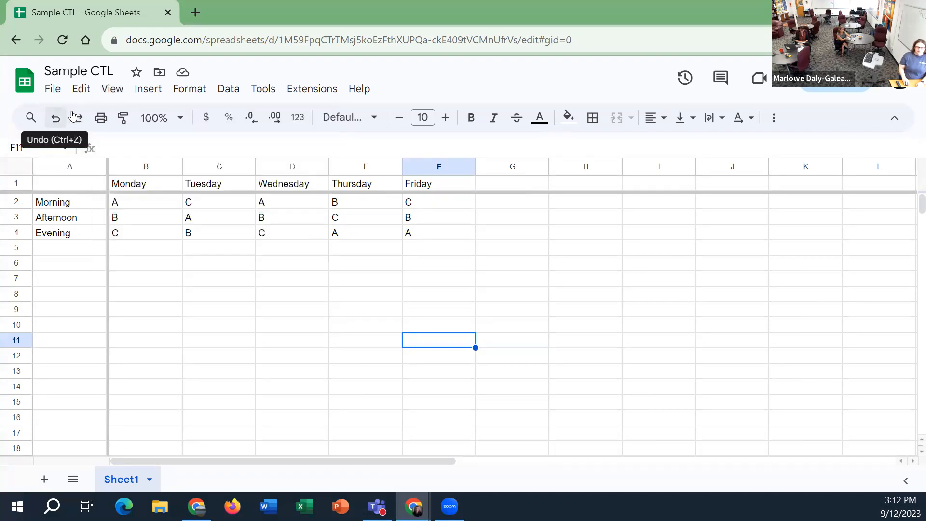
Examine the insert options and the function categories, including the Engineering, Database and Google functions
click(151, 90)
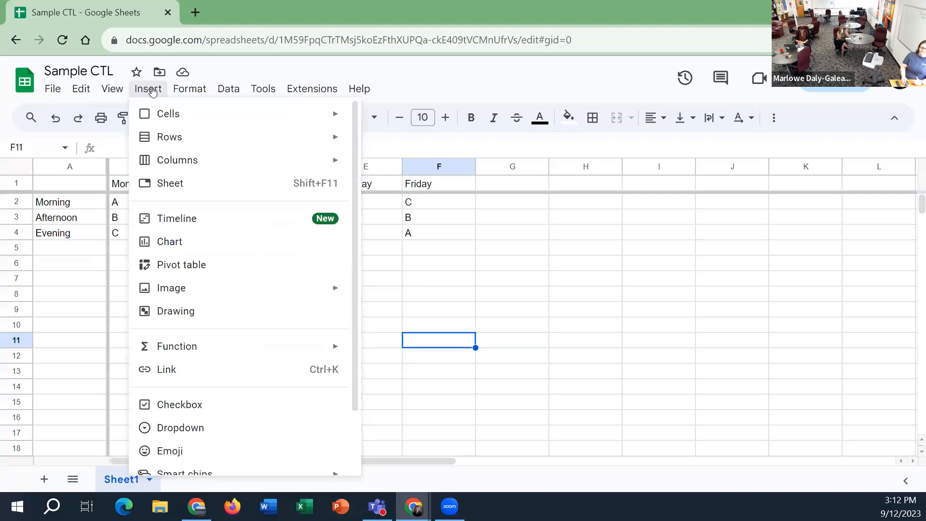
mouse_move(199, 122)
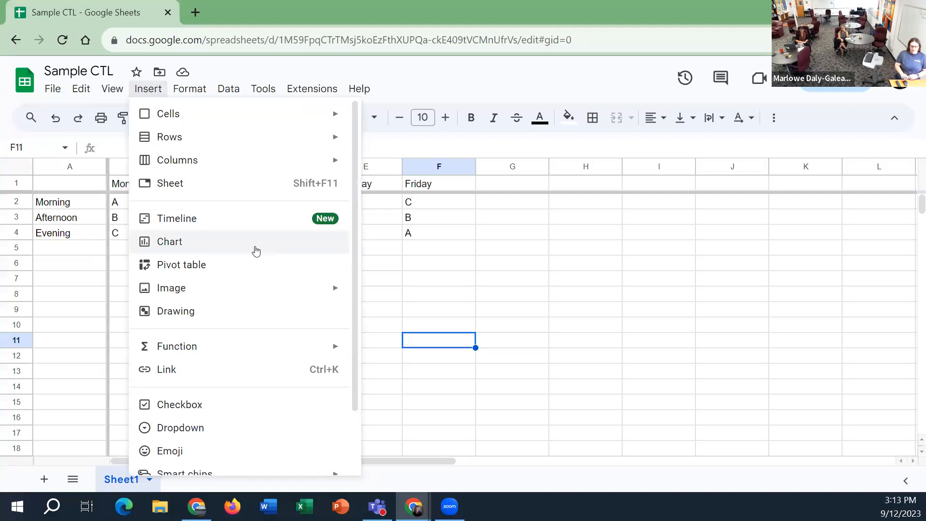
mouse_move(252, 356)
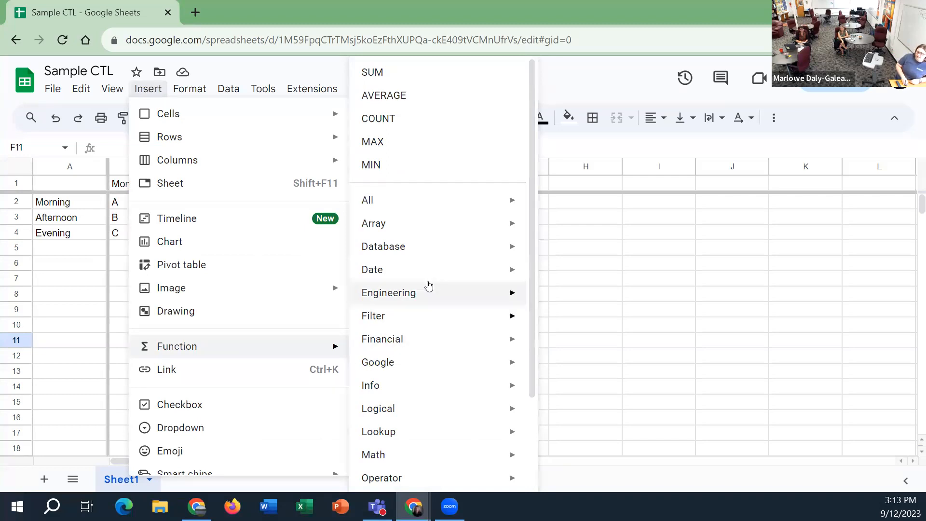
mouse_move(438, 288)
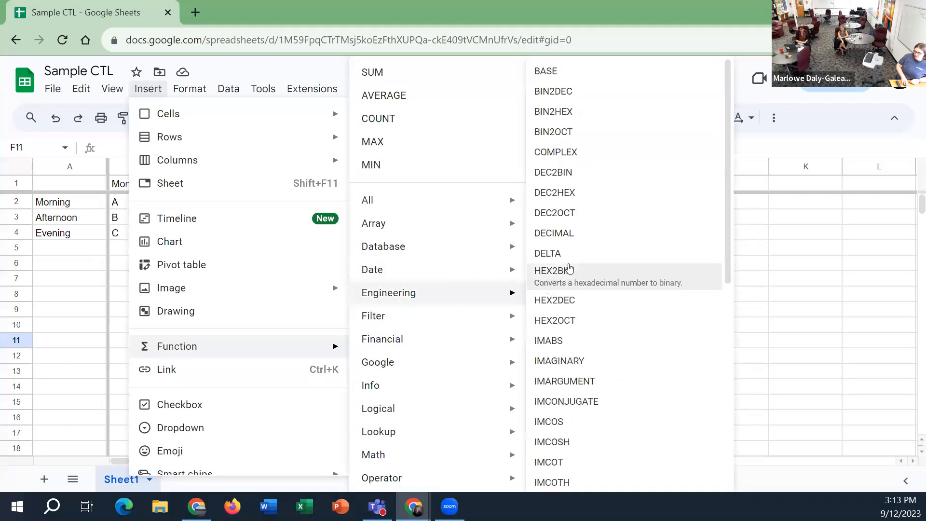
scroll(587, 143, down, 2)
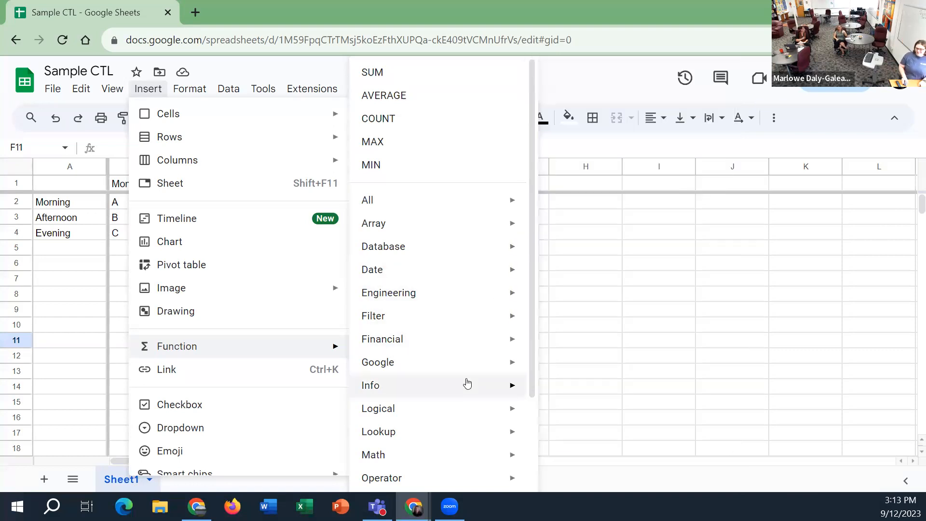
mouse_move(467, 374)
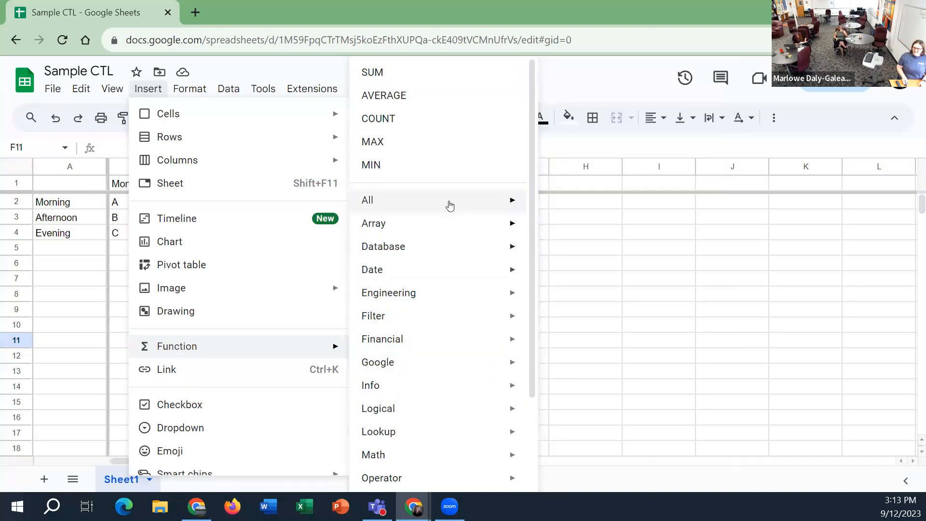
mouse_move(448, 235)
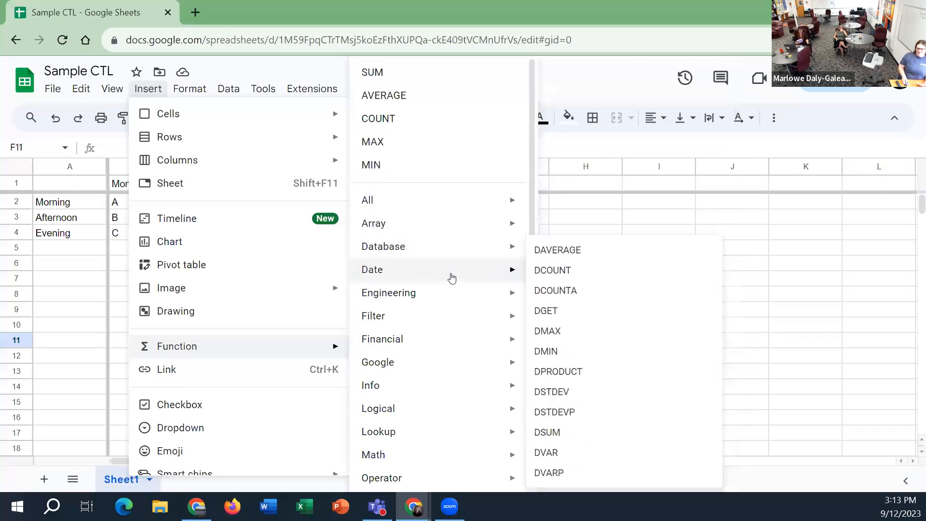
mouse_move(453, 344)
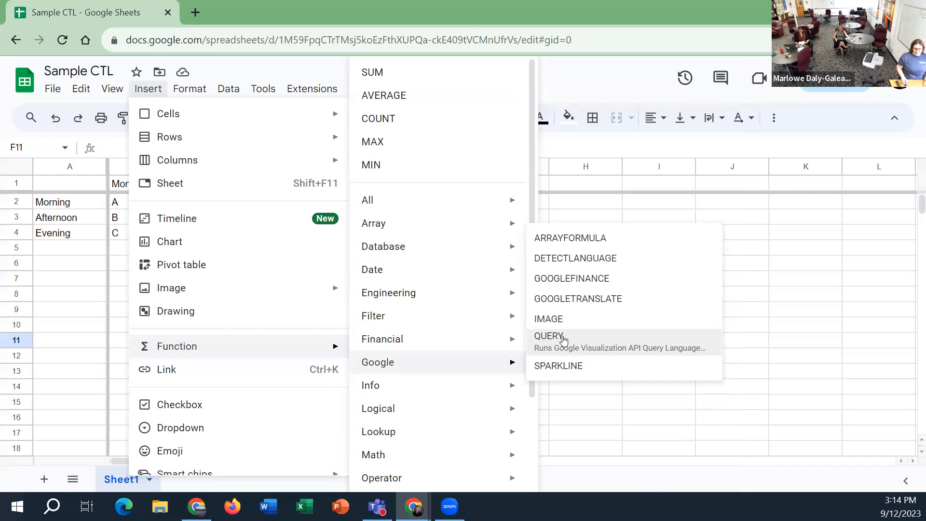
click(782, 254)
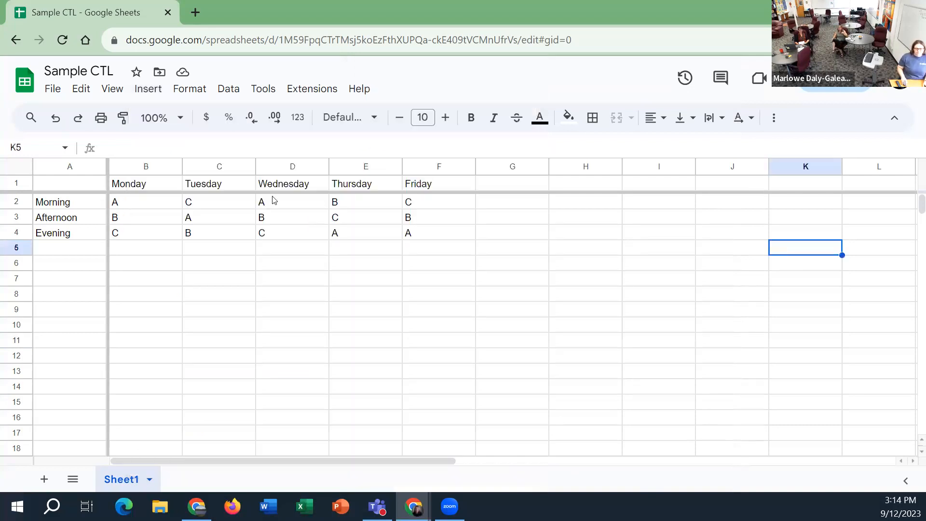
Browse the spreadsheet themes and apply the Momentum theme
click(208, 94)
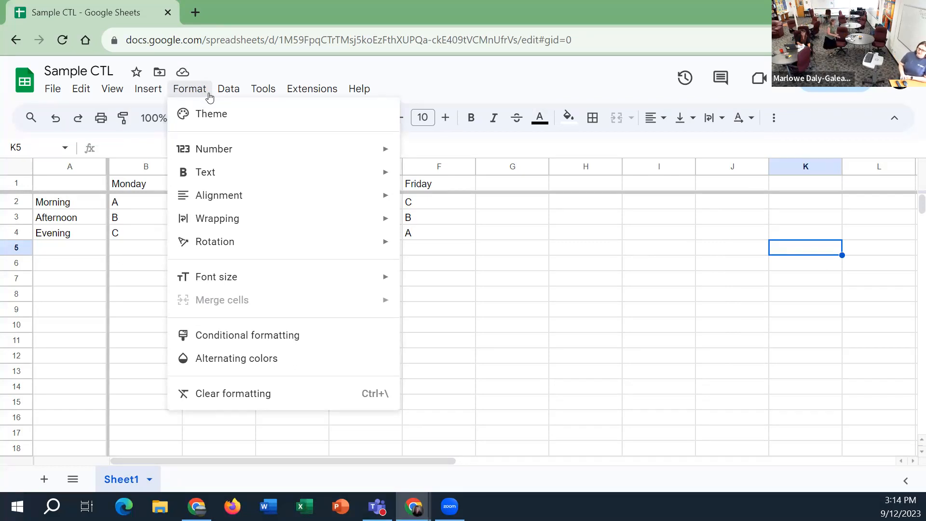
click(224, 114)
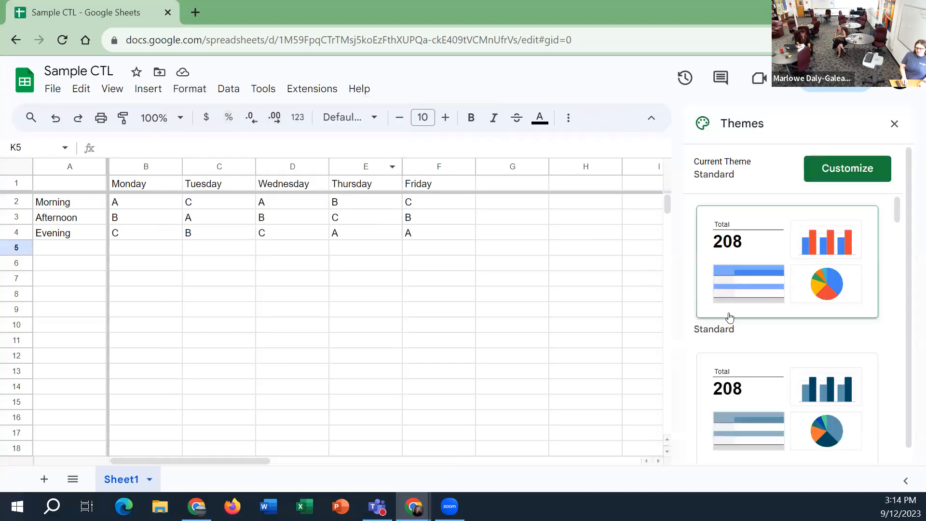
scroll(727, 311, down, 2)
scroll(747, 310, down, 6)
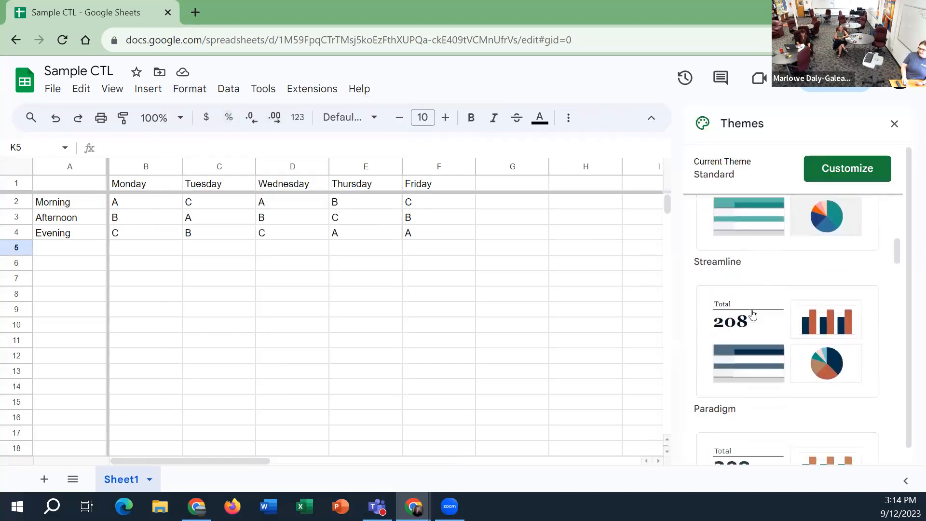
scroll(766, 346, down, 2)
scroll(767, 345, down, 5)
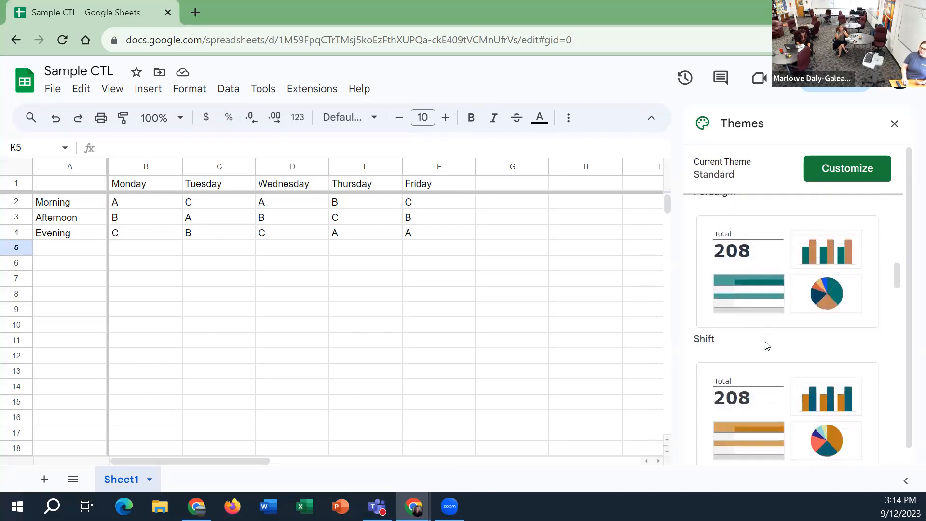
click(766, 346)
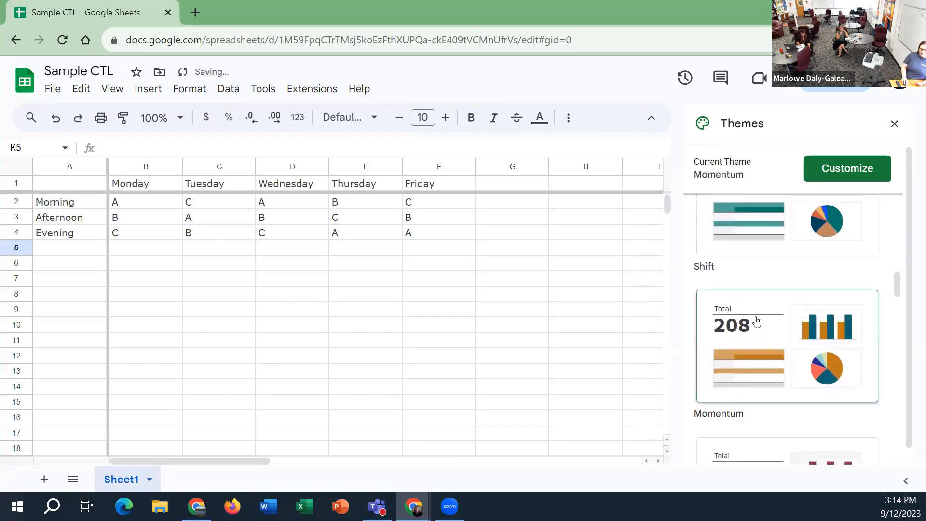
scroll(787, 356, up, 2)
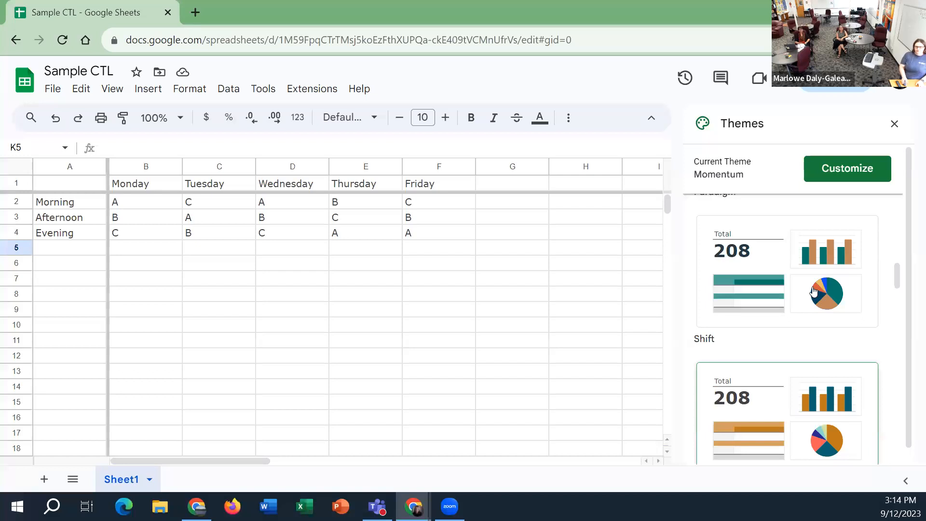
Start alternating colors for cell K5 with the green default style and a header
click(188, 88)
mouse_move(268, 273)
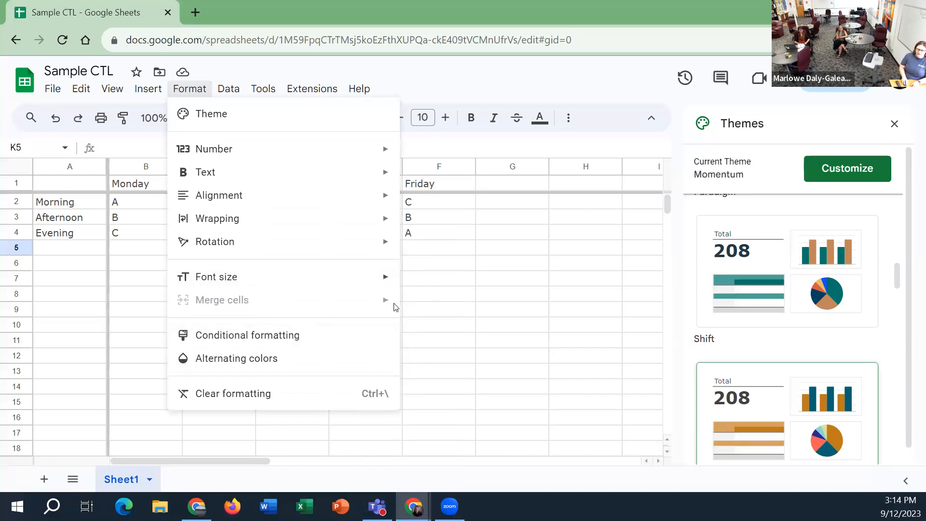
click(340, 372)
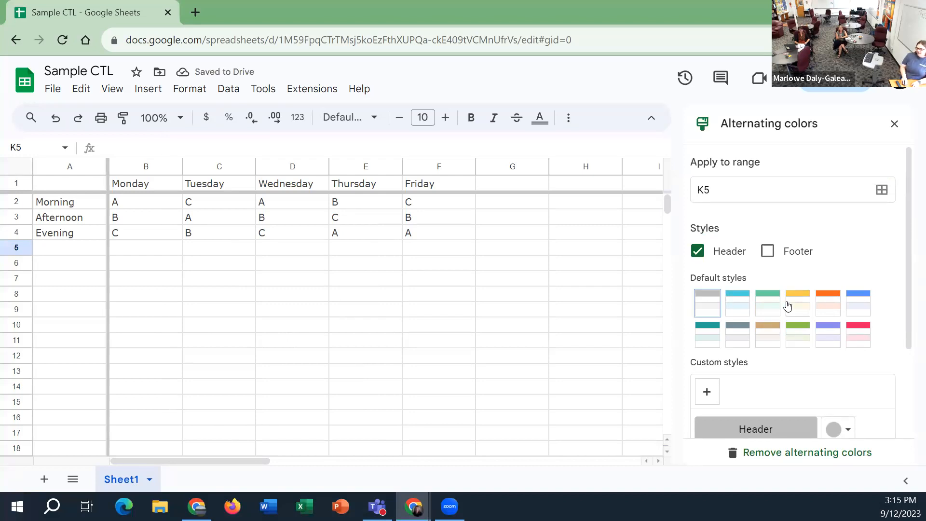
click(775, 310)
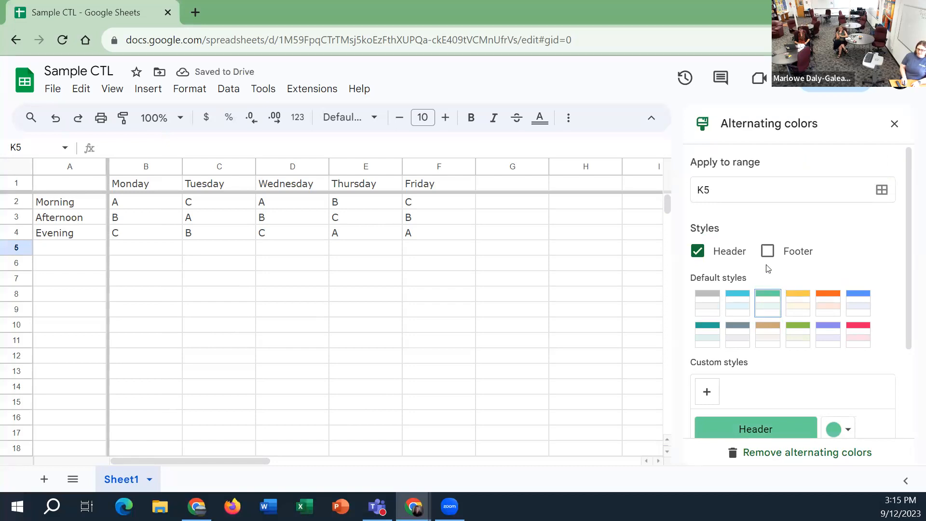
Examine the data range selection and the custom header color choices for the alternating colors, leaving them as they are
click(797, 194)
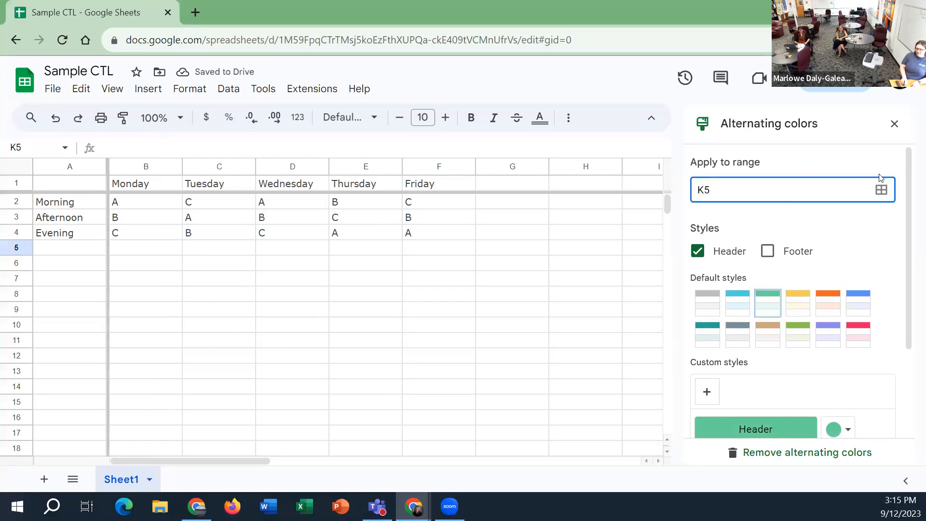
click(881, 189)
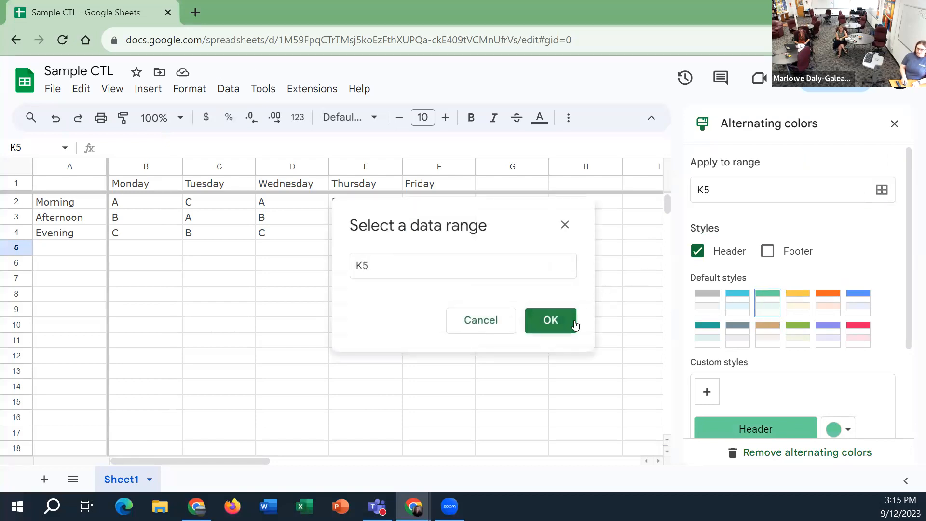
click(565, 224)
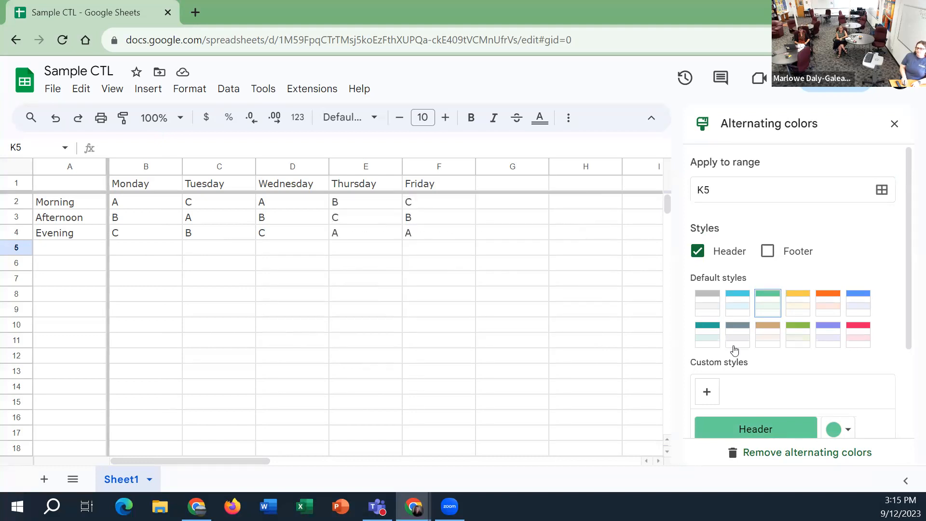
scroll(747, 347, down, 3)
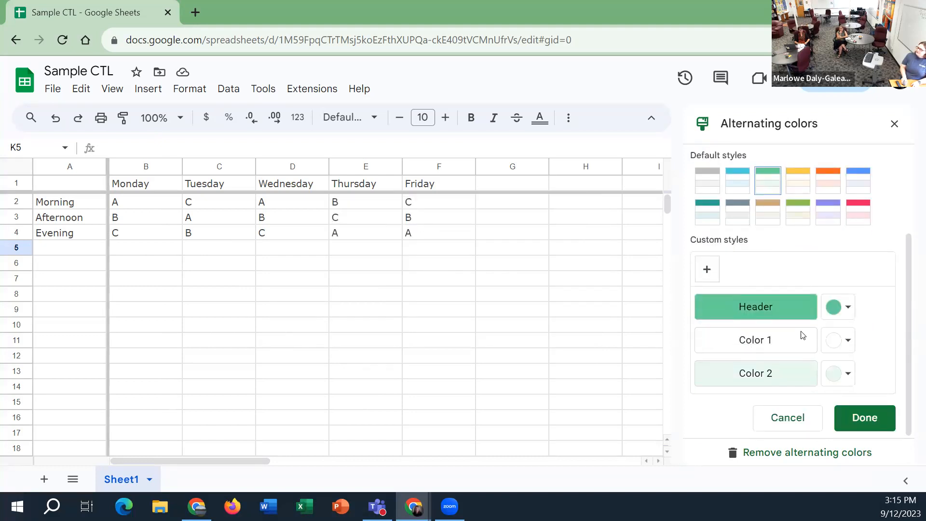
click(849, 308)
click(848, 307)
click(568, 294)
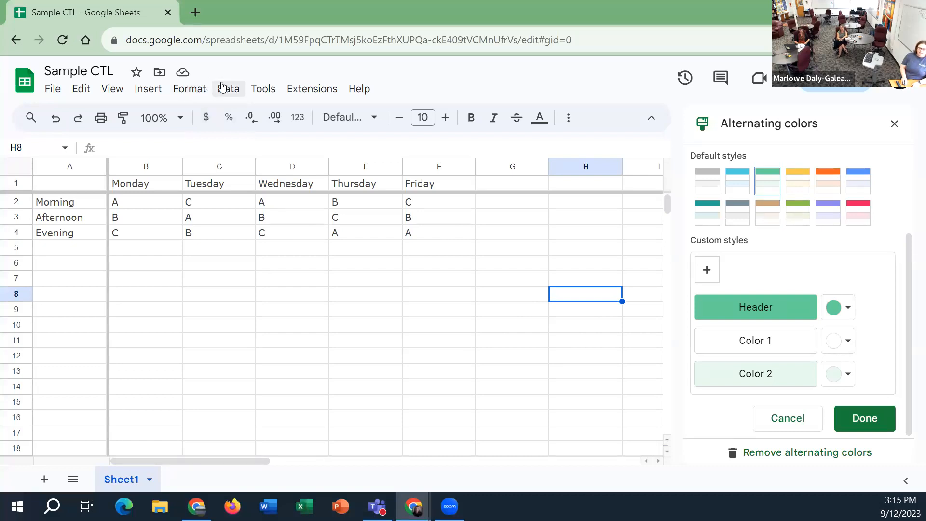
Examine the formatting commands, the data options such as filter views, and the spelling and autocomplete tools
click(190, 89)
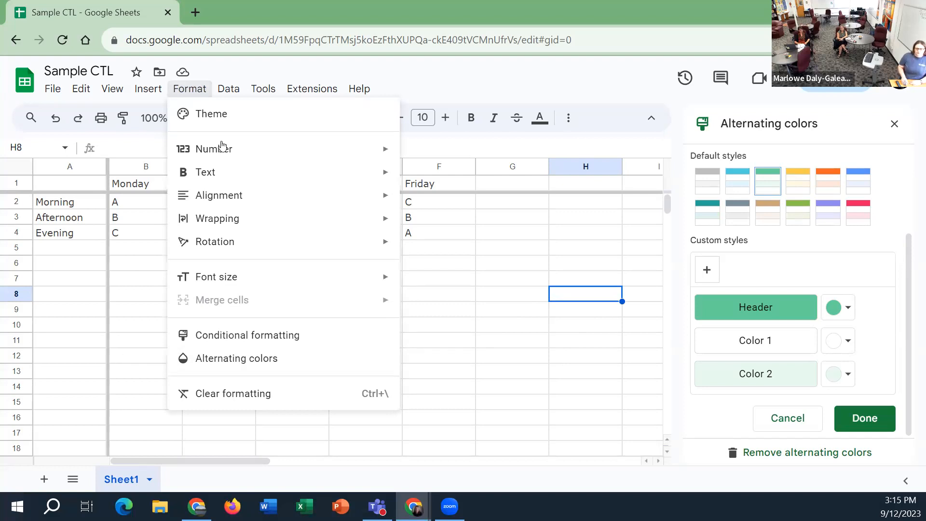
mouse_move(219, 91)
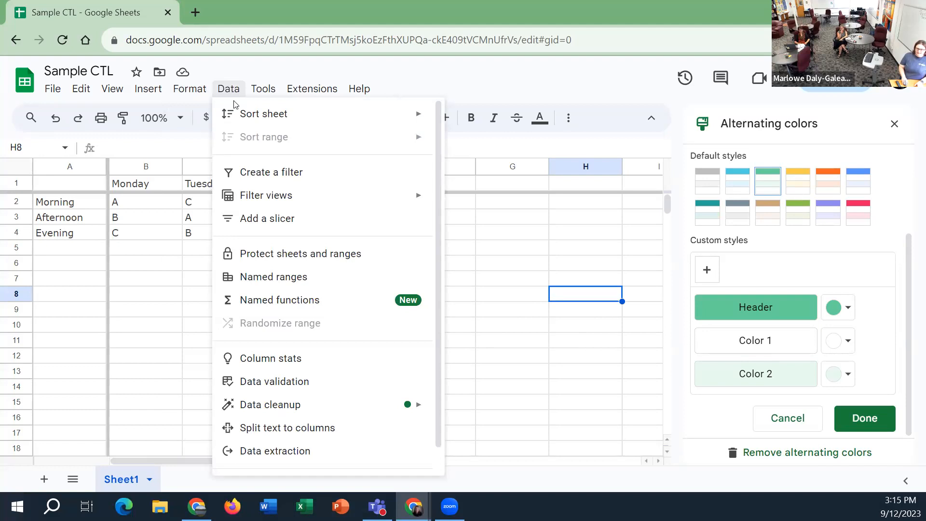
mouse_move(346, 196)
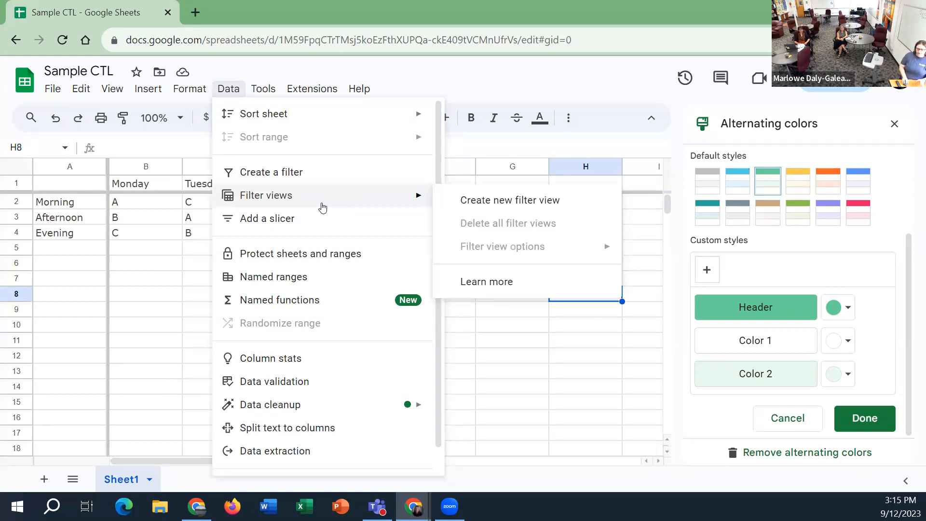
mouse_move(269, 86)
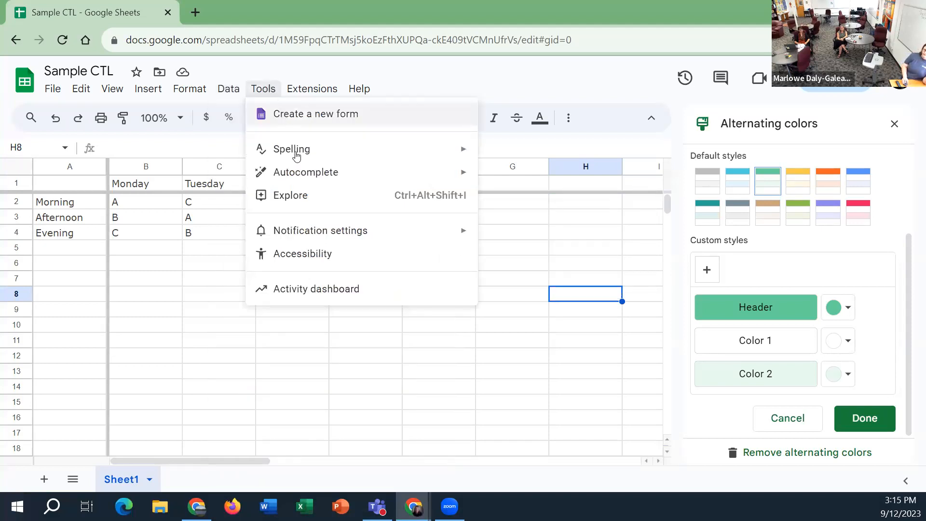
mouse_move(297, 156)
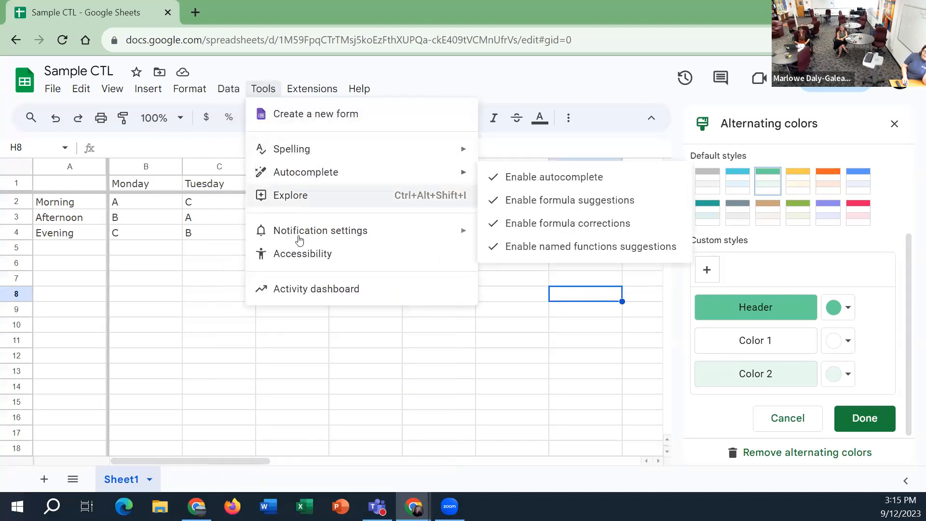
Try turning screen reader support on and off in the accessibility settings, and discard the changes
click(282, 256)
click(321, 196)
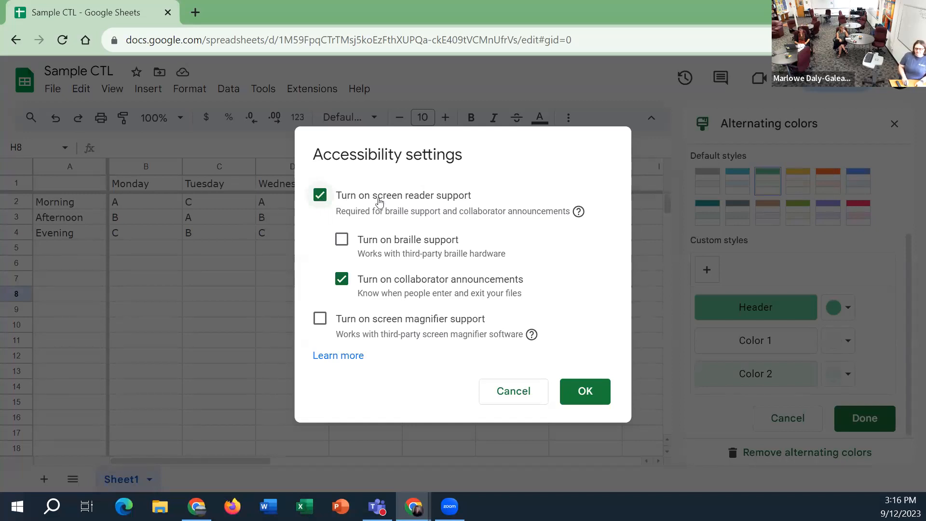
click(320, 195)
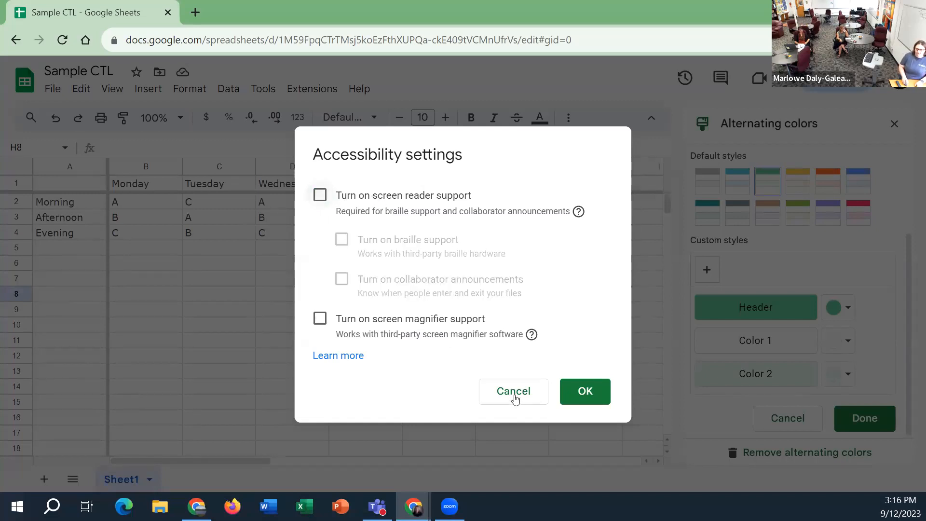
click(513, 393)
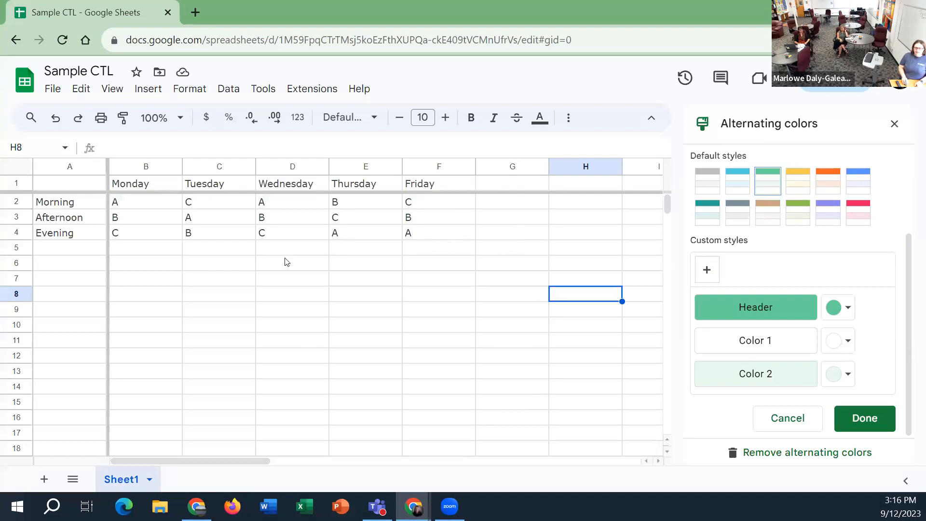
Examine the available fonts, the additional formatting tools and the list of functions with cell F4 selected
click(163, 246)
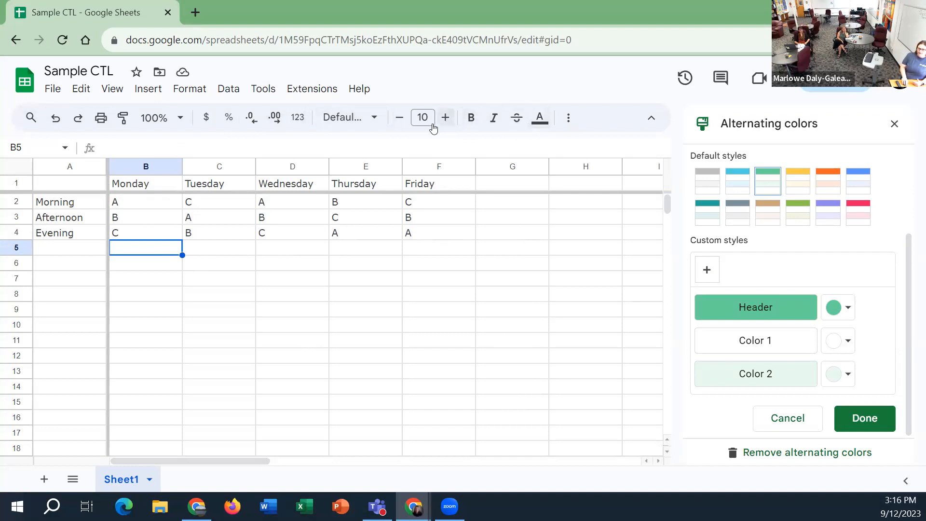
click(411, 236)
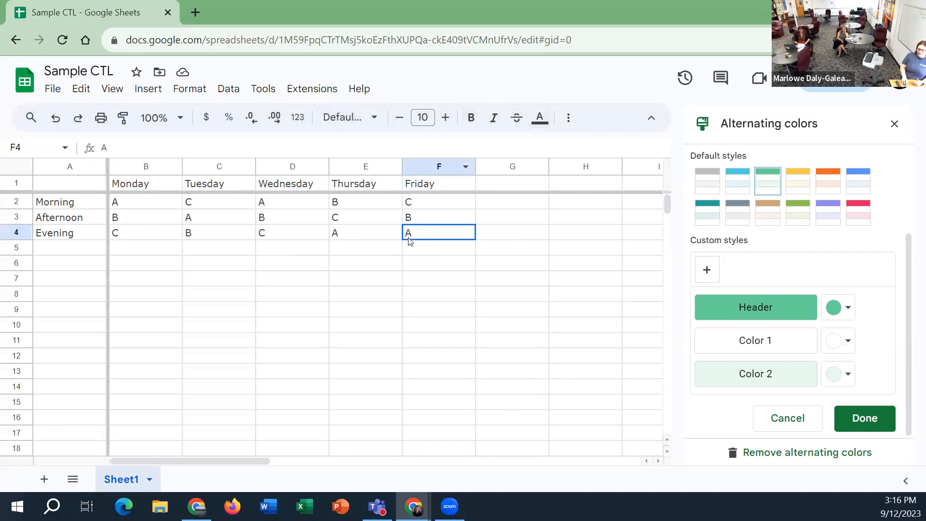
click(376, 117)
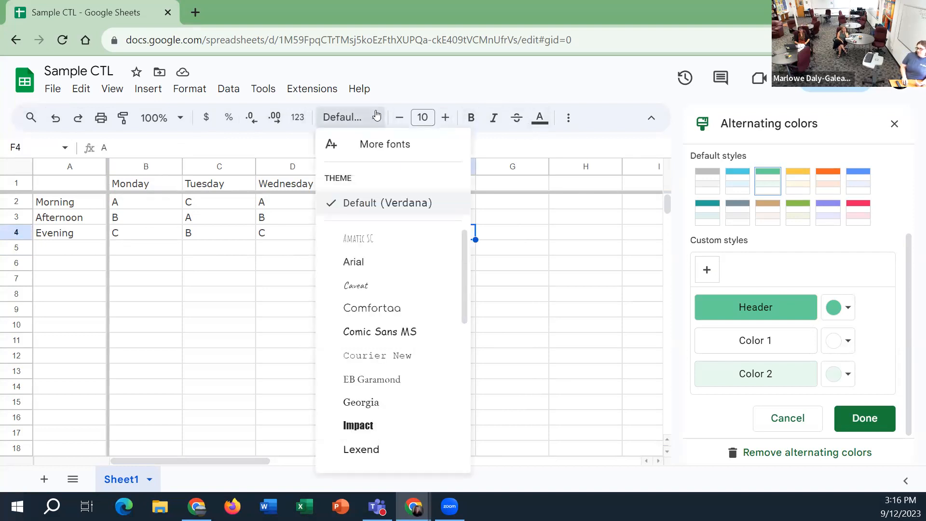
click(376, 116)
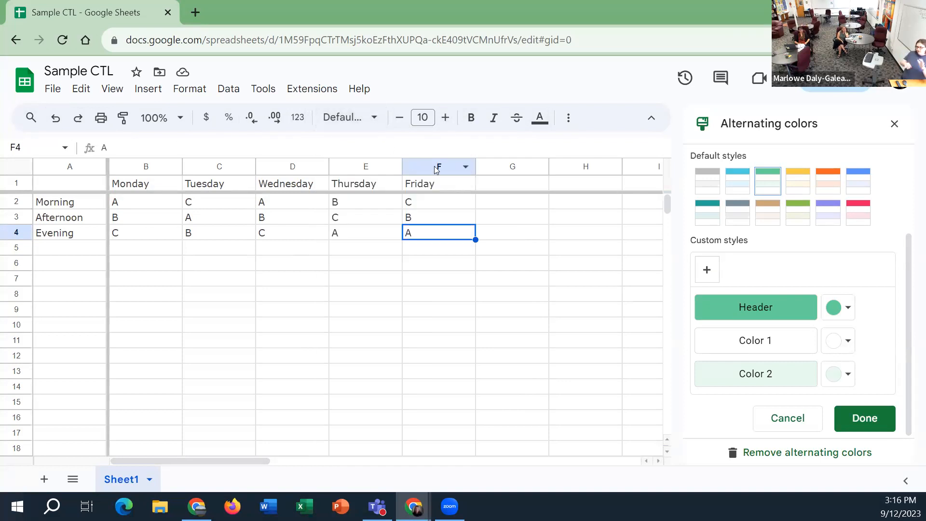
click(570, 118)
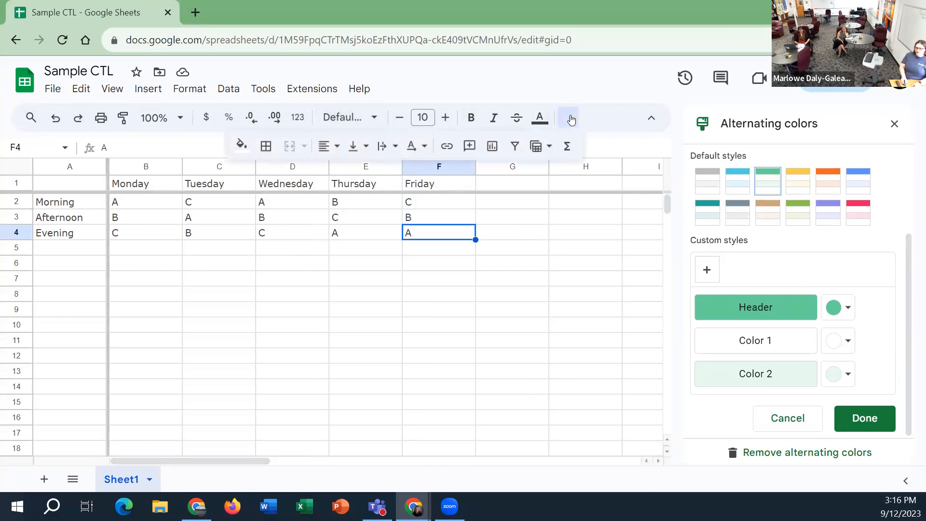
click(566, 147)
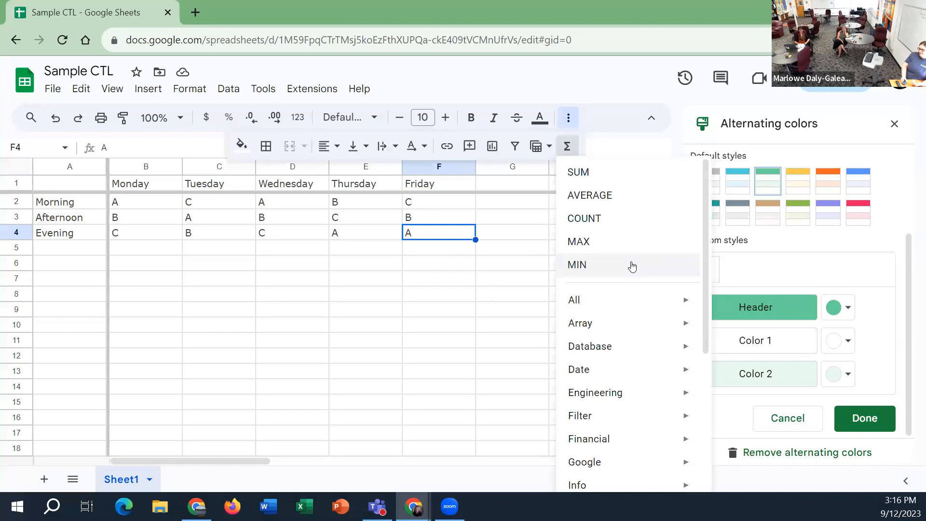
click(380, 254)
Insert a COUNT function over the schedule entries B2:F4 in cell B5
drag(261, 219, 161, 198)
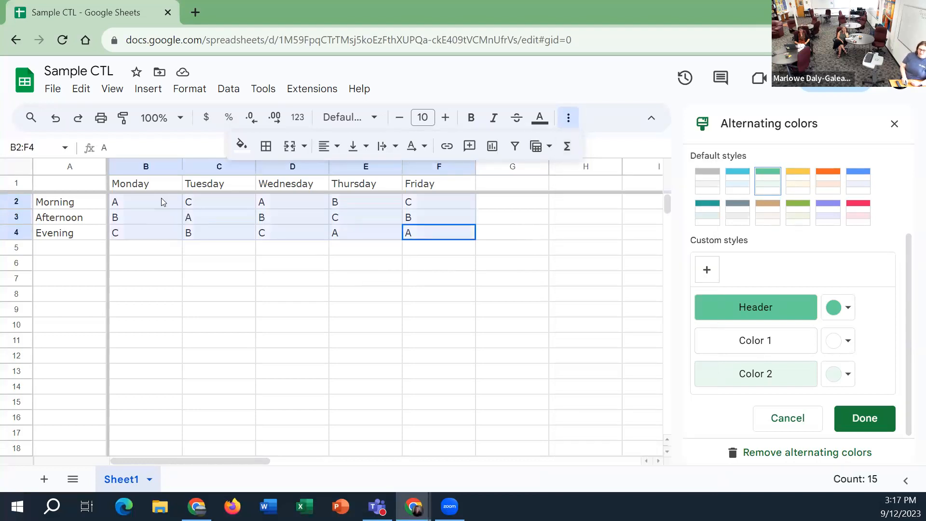
click(564, 149)
click(590, 221)
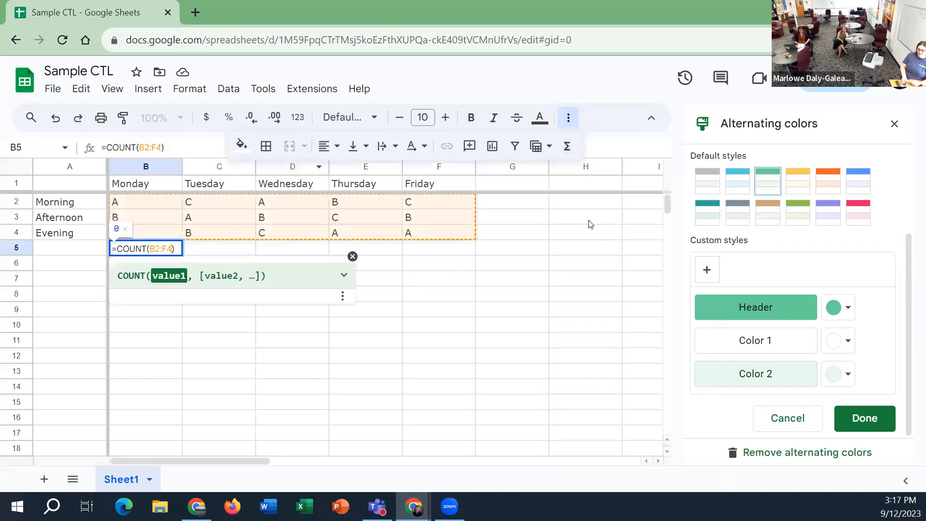
key(Return)
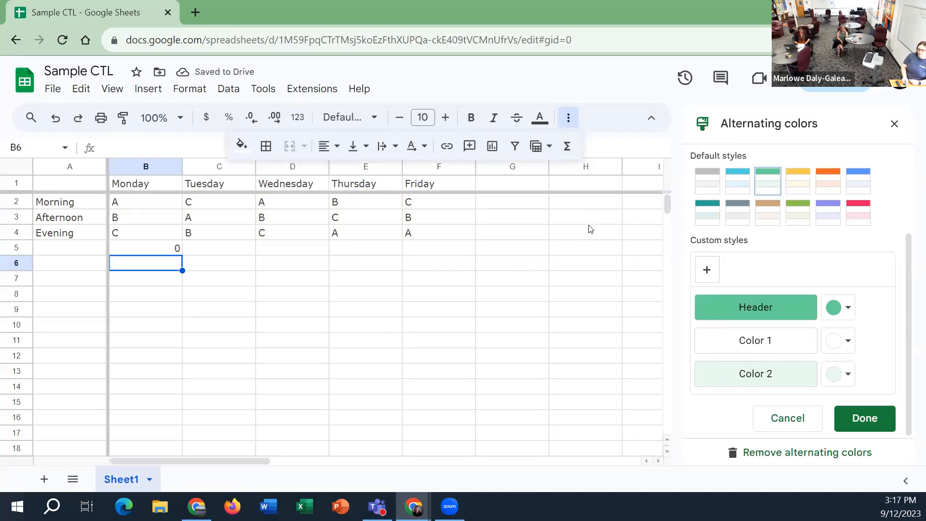
Examine the function categories, including the operator, math and financial functions, and the basic functions such as SUM and AVERAGE
click(567, 150)
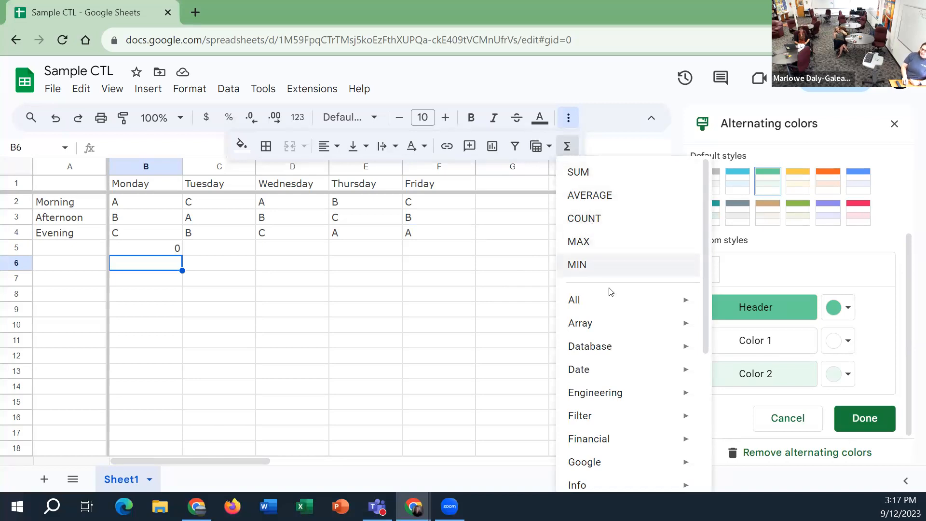
mouse_move(607, 300)
scroll(617, 318, down, 5)
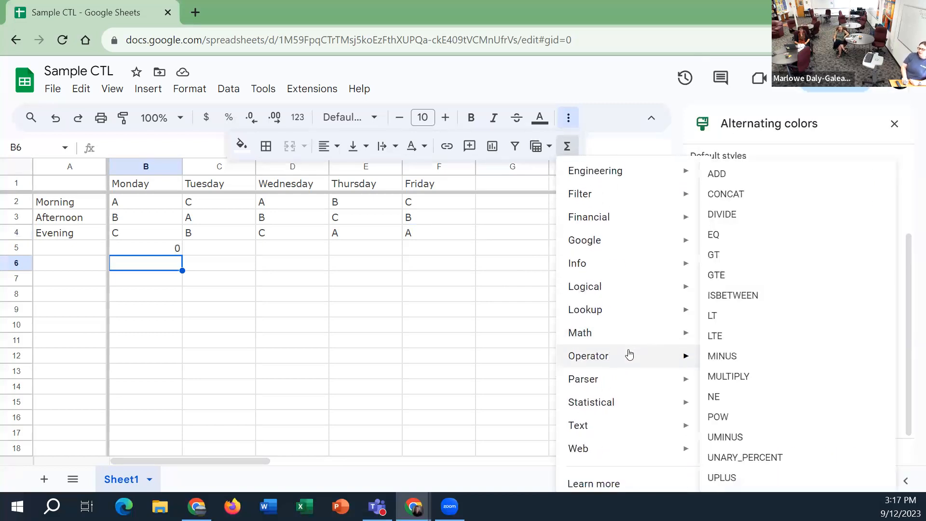
mouse_move(627, 333)
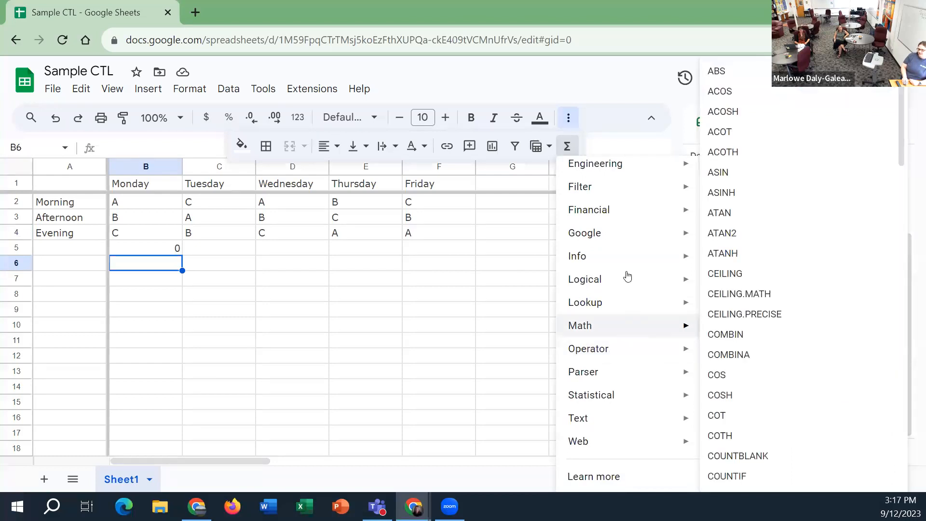
mouse_move(631, 211)
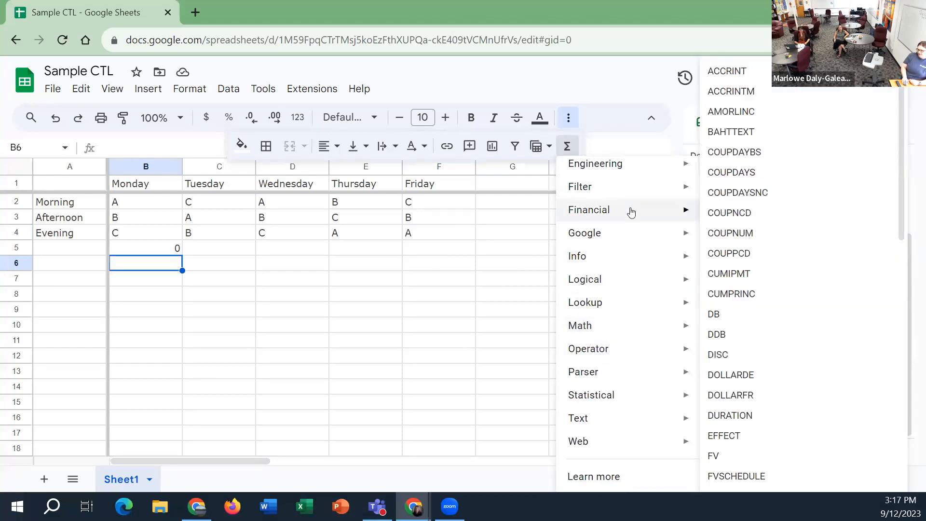
scroll(722, 225, down, 12)
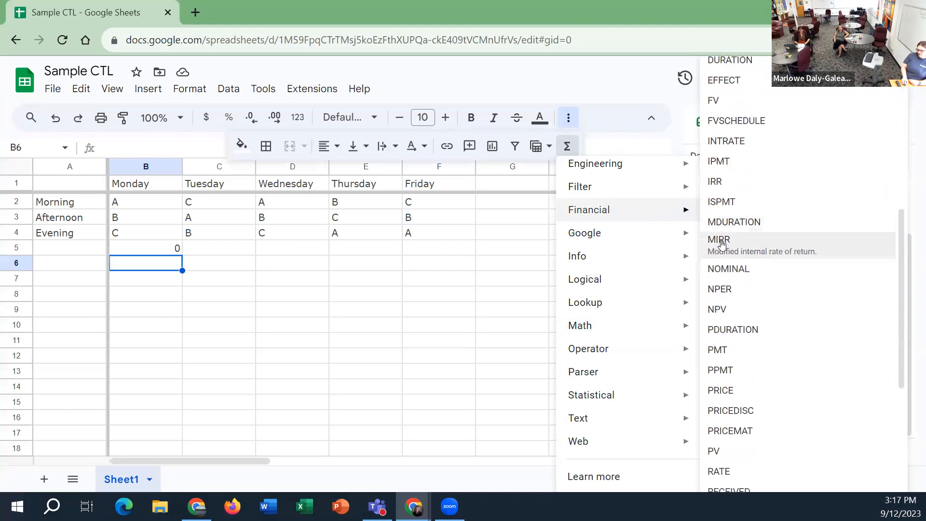
scroll(725, 294, up, 2)
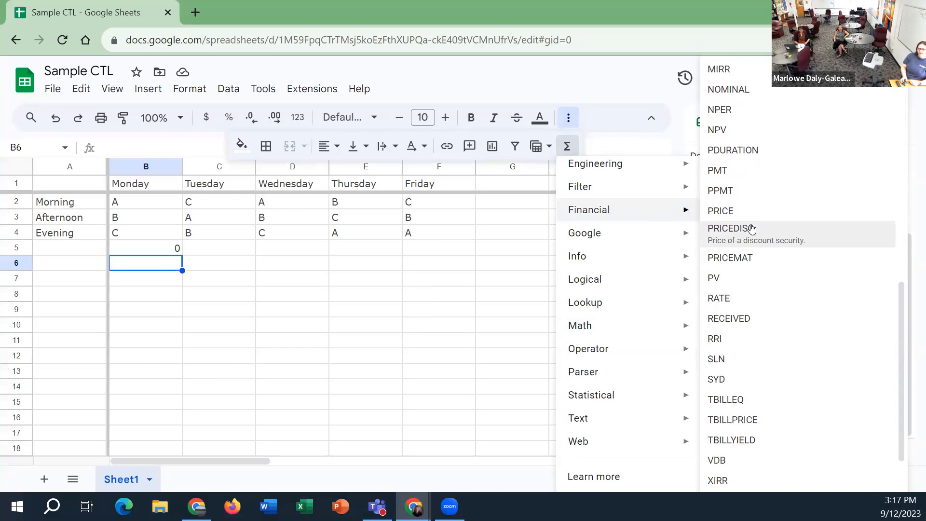
click(306, 262)
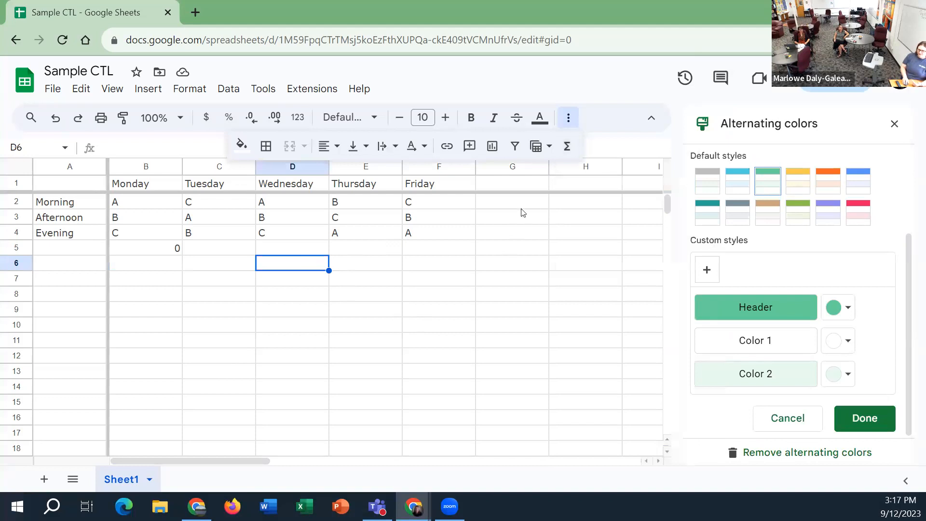
click(569, 149)
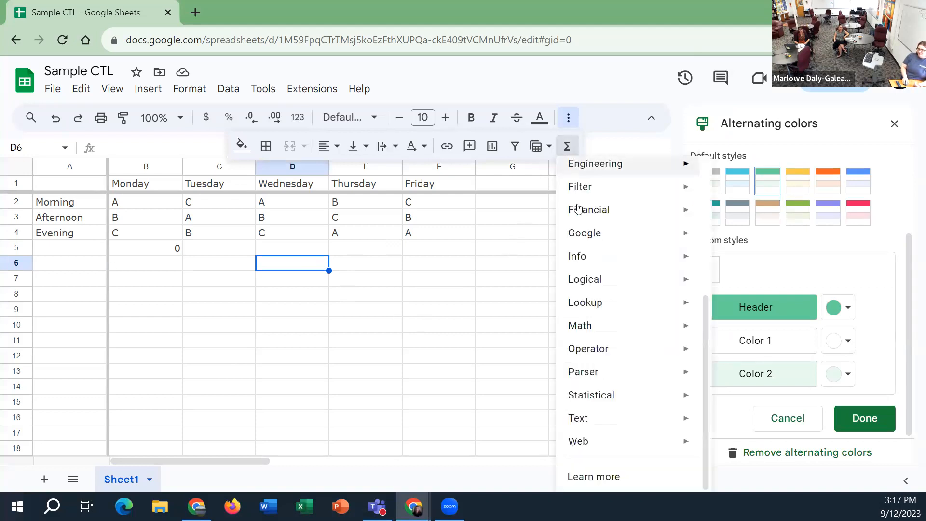
scroll(595, 251, up, 5)
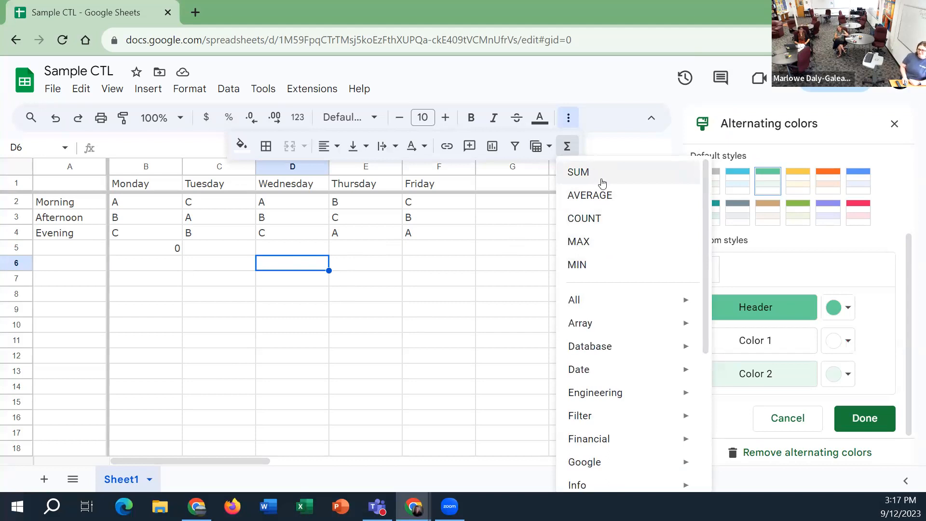
click(480, 252)
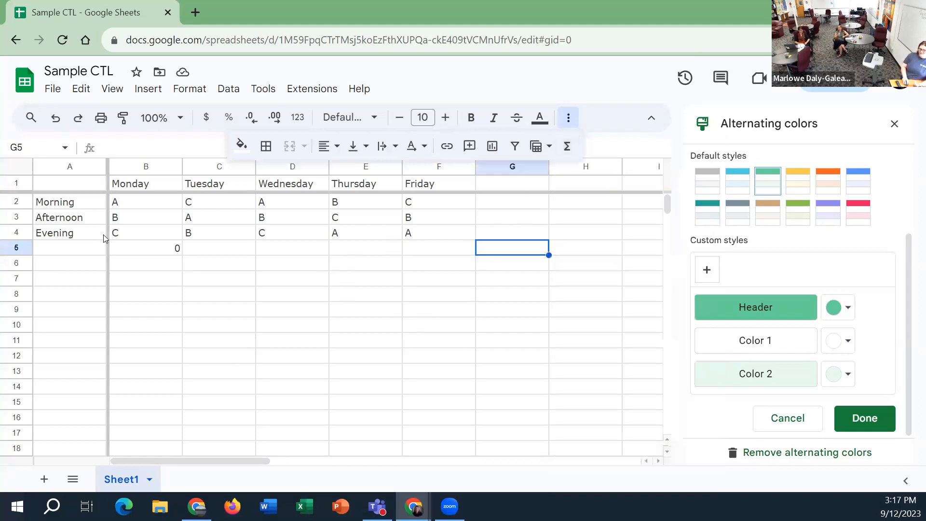
Delete the COUNT formula from cell B5
click(165, 250)
key(Delete)
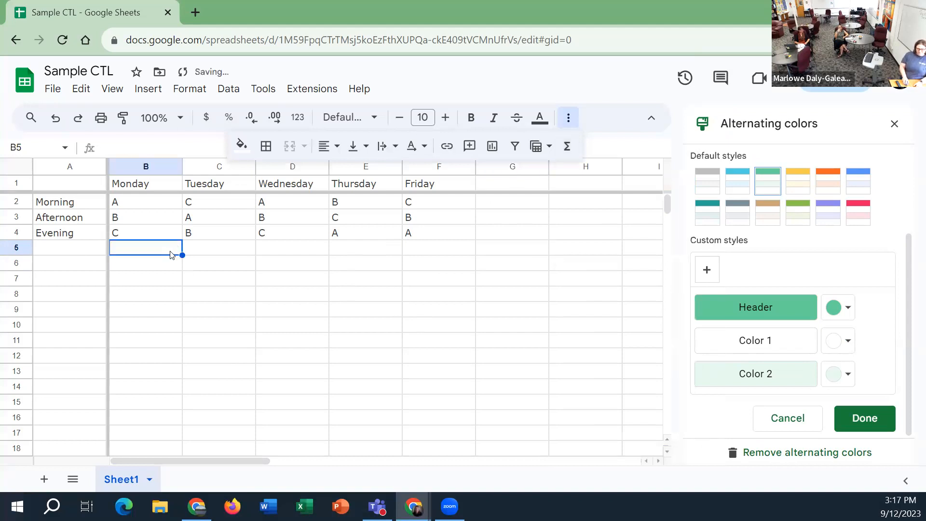
click(294, 296)
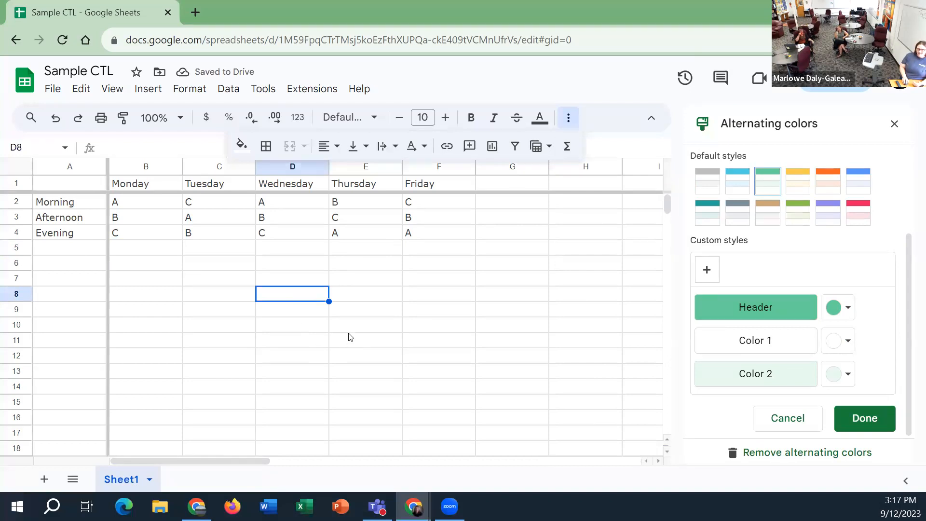
Examine the file's email options and the formats available for download
click(55, 90)
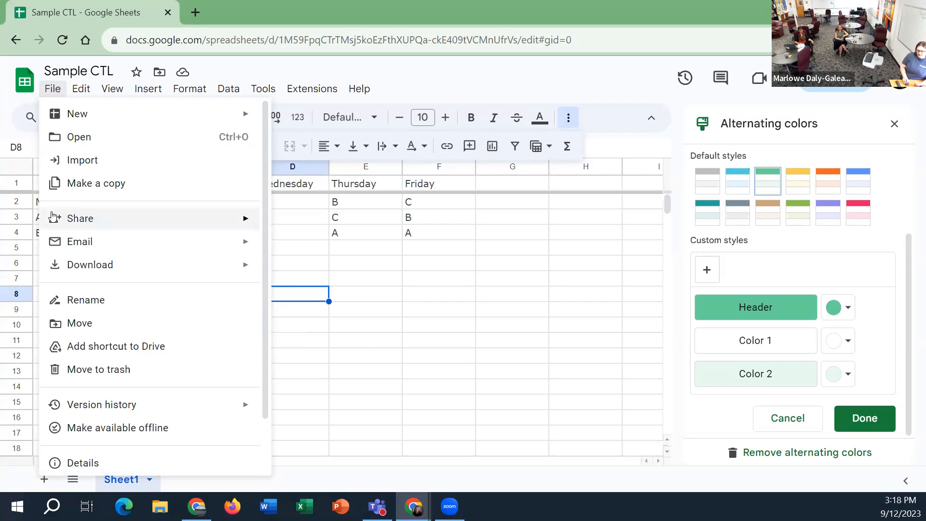
mouse_move(52, 215)
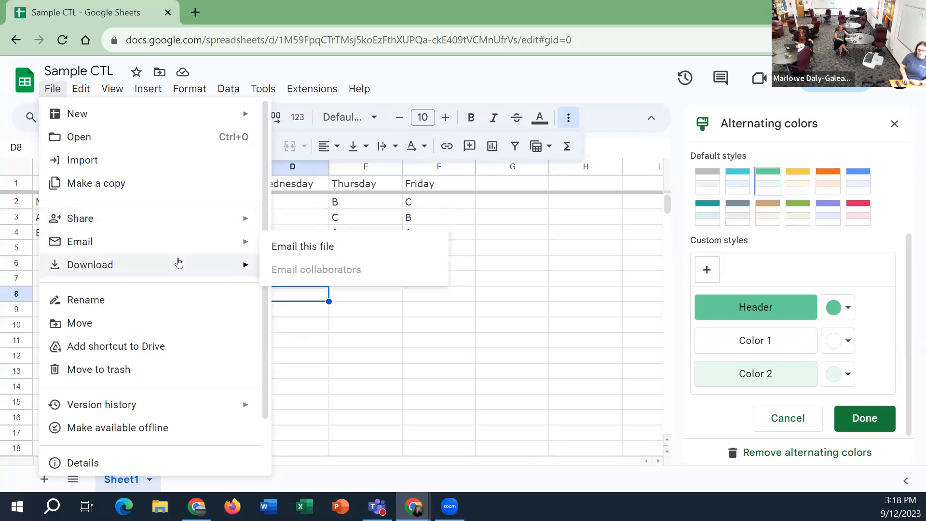
mouse_move(186, 277)
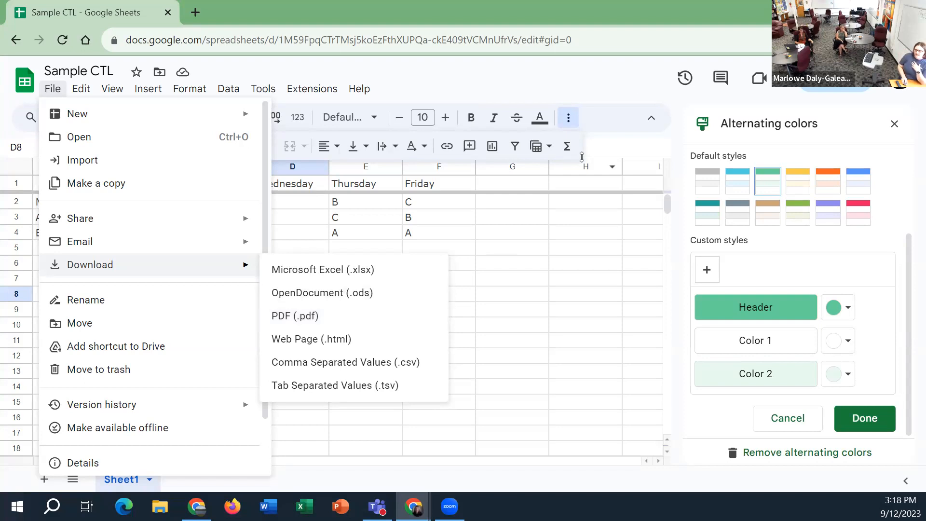
Open the spreadsheet's sharing settings and add a colleague as a recipient by looking up their e-mail
click(622, 72)
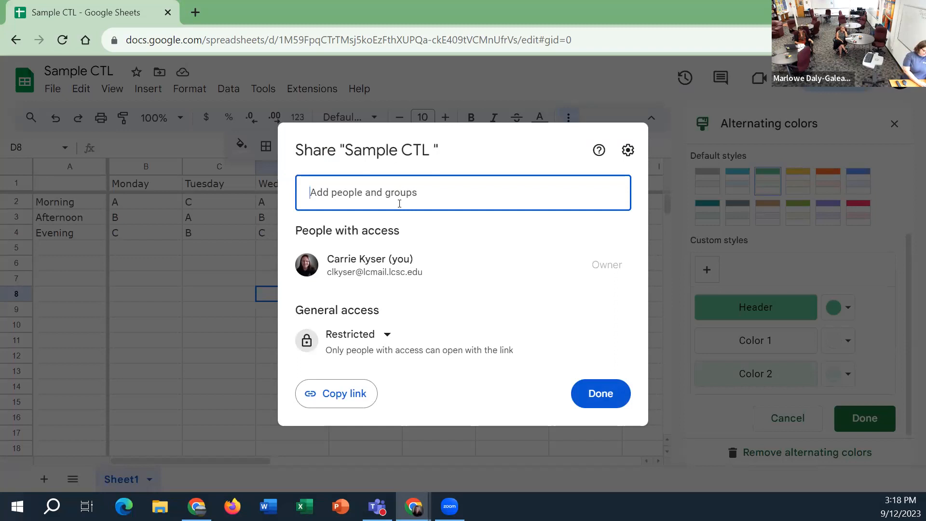
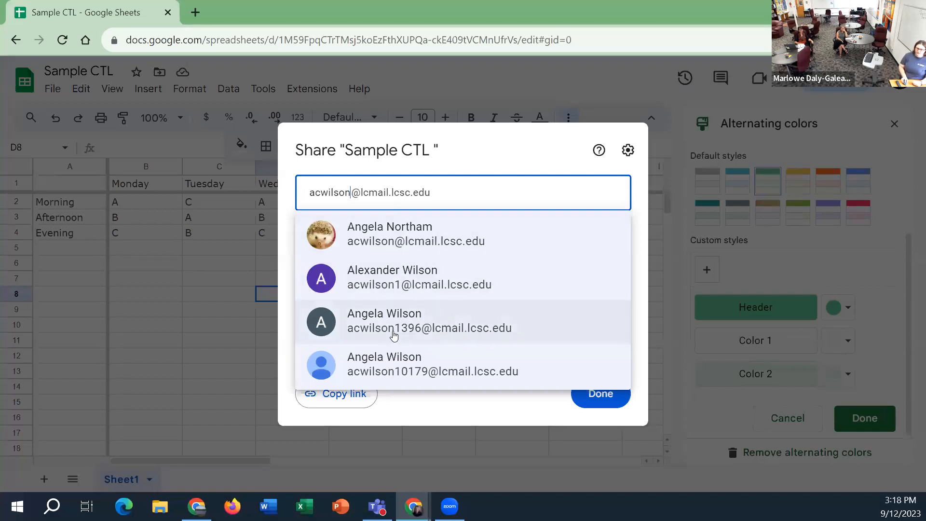
mouse_move(391, 334)
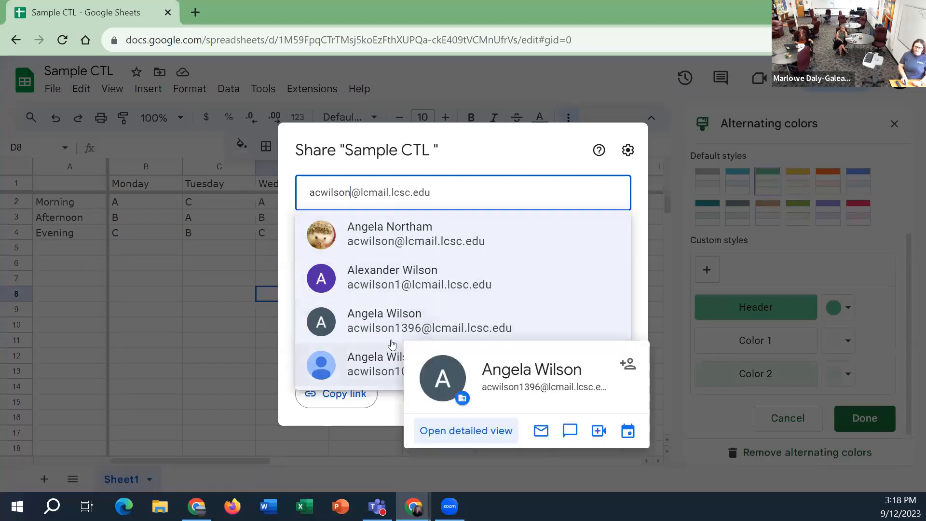
click(385, 319)
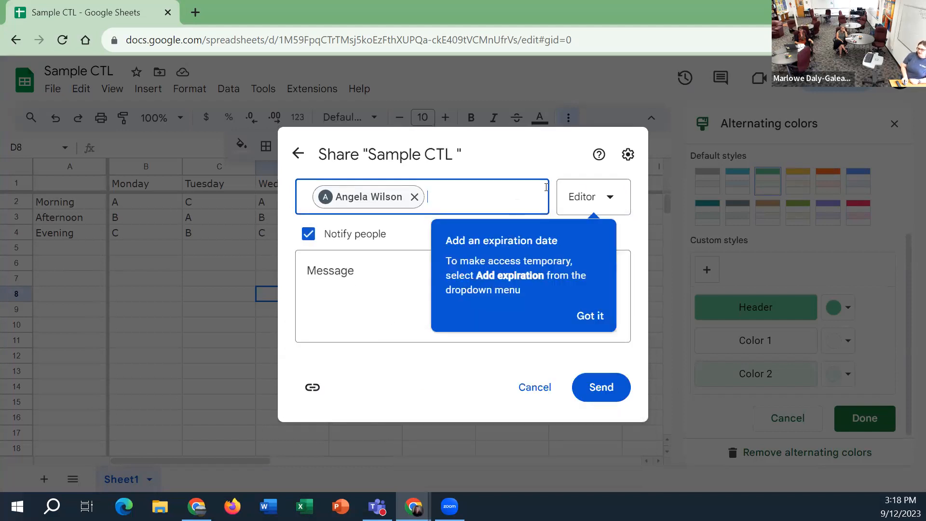
Examine the access roles available for the recipient and cancel the invitation without sending it
click(593, 195)
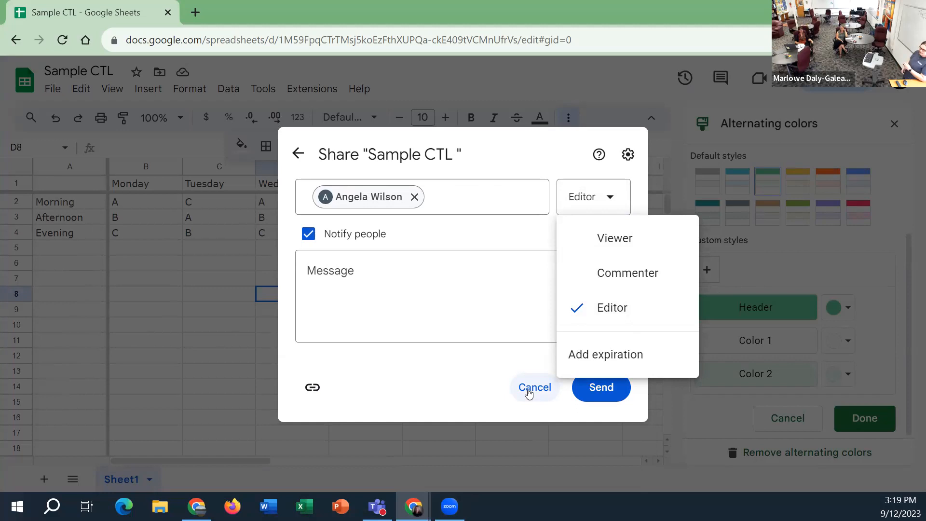
click(499, 381)
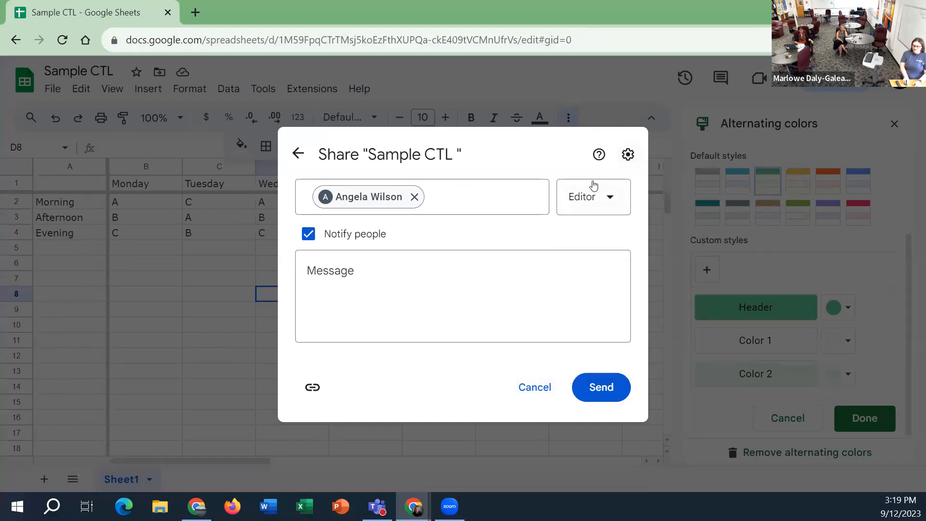
click(625, 114)
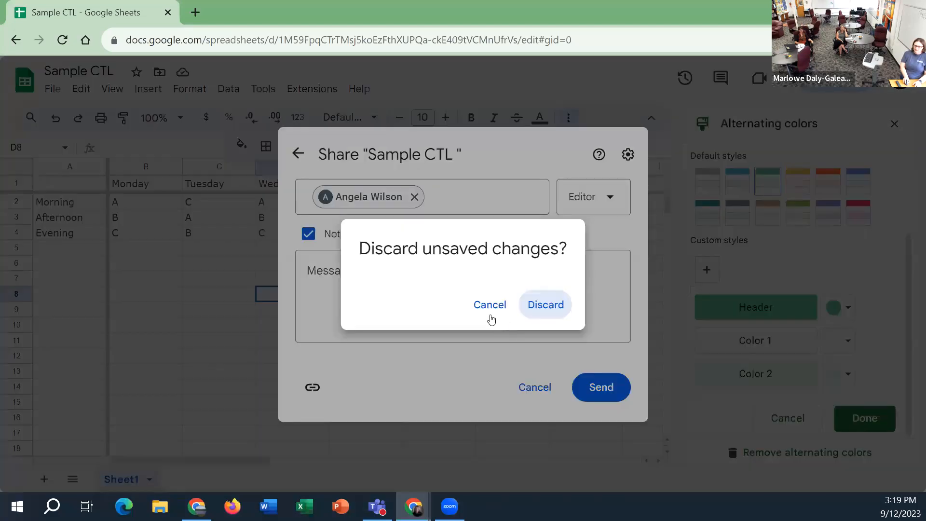
click(490, 305)
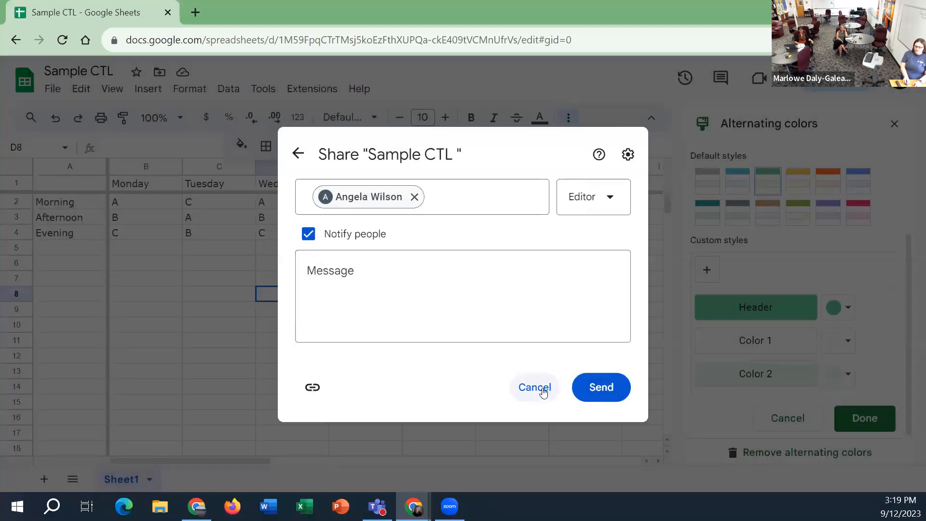
click(537, 386)
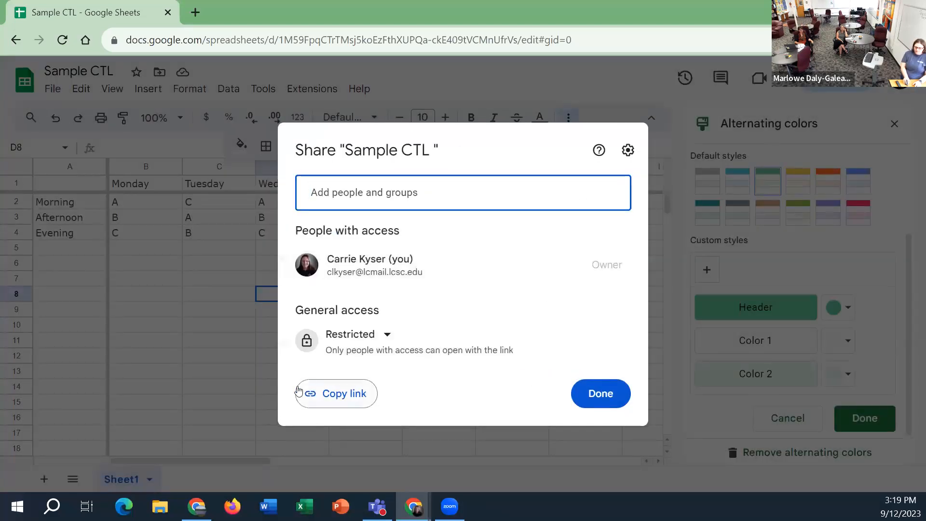
Set general access to Anyone with the link as Viewer, copy the sharing link and close the sharing settings
click(329, 399)
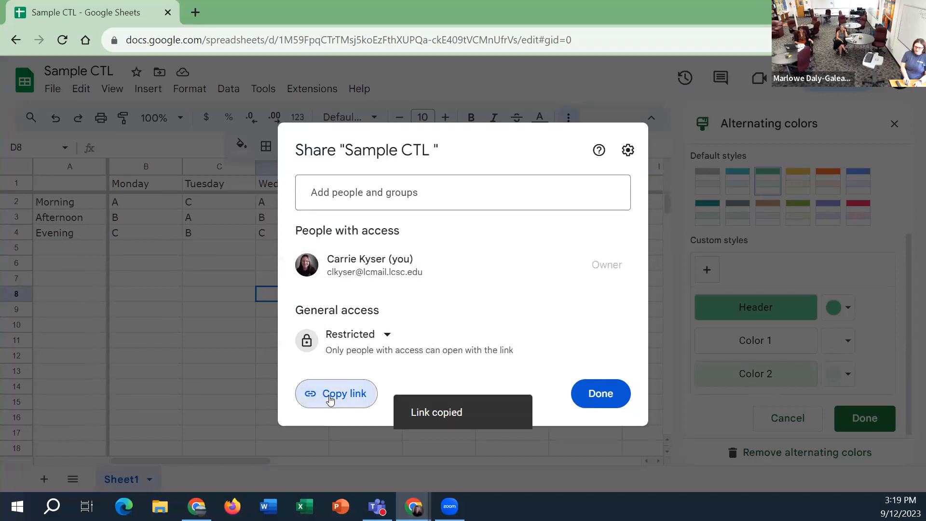
click(389, 336)
click(394, 313)
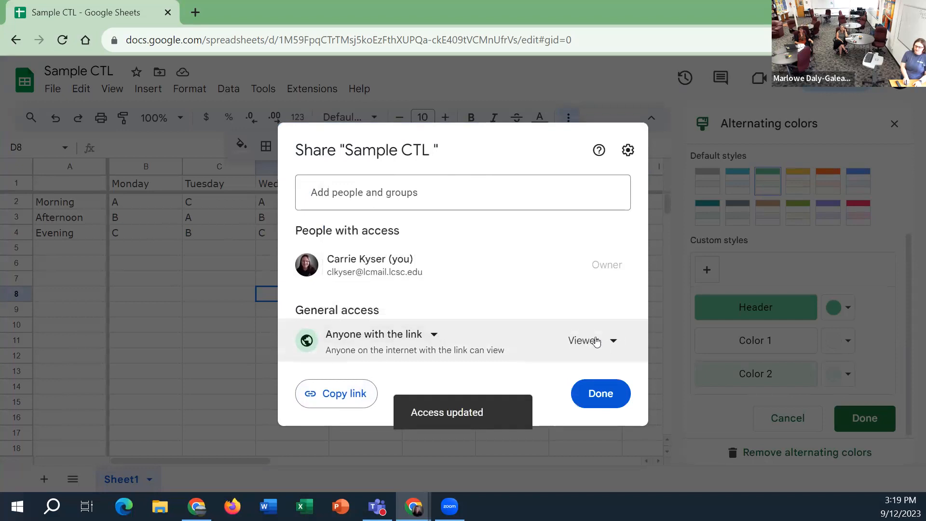
click(355, 395)
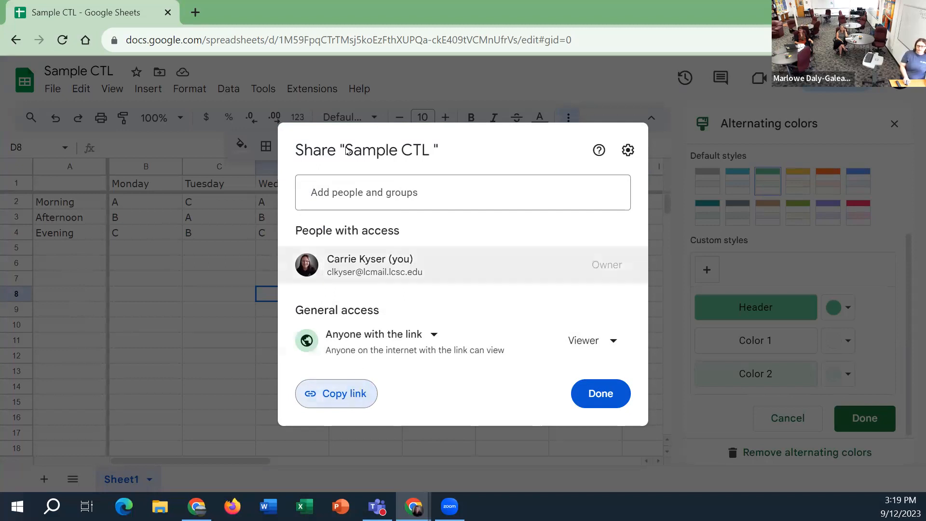
click(424, 91)
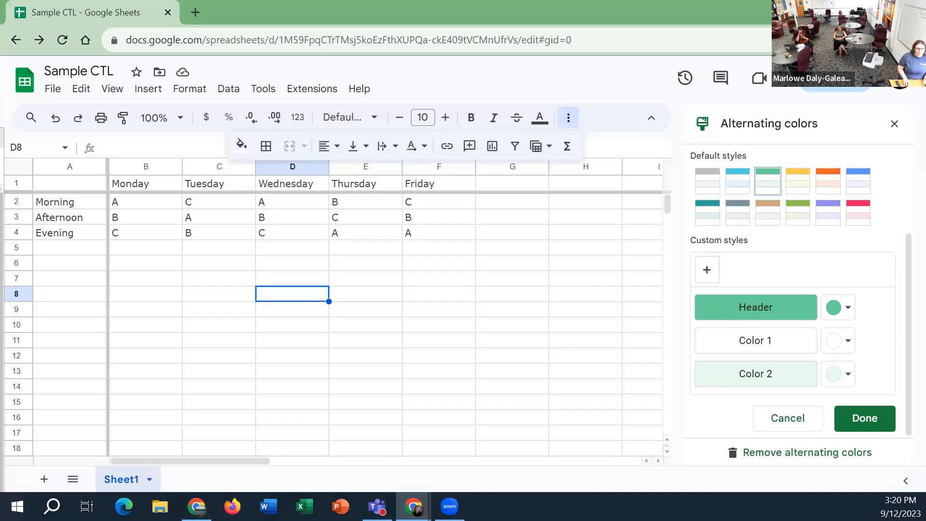
Leave the spreadsheet for the Sheets home page and switch to the Google Slides home page
click(27, 78)
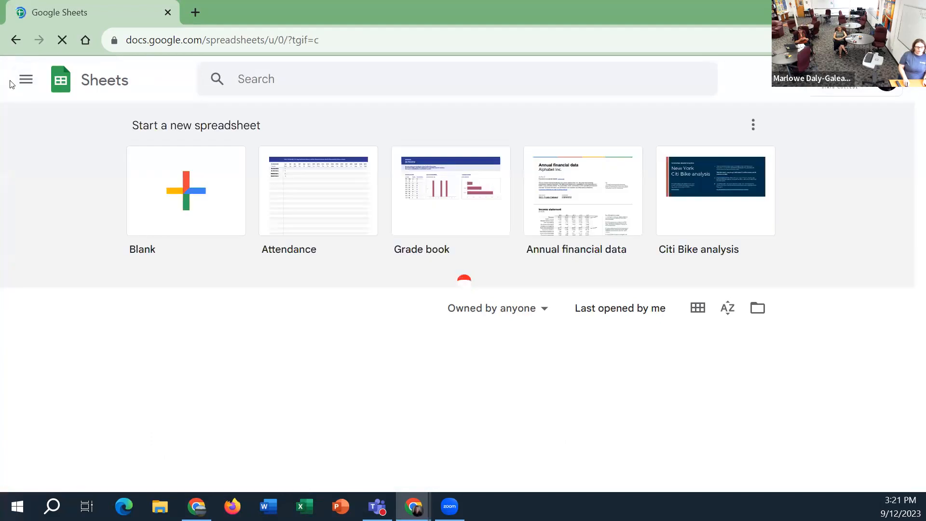
click(26, 82)
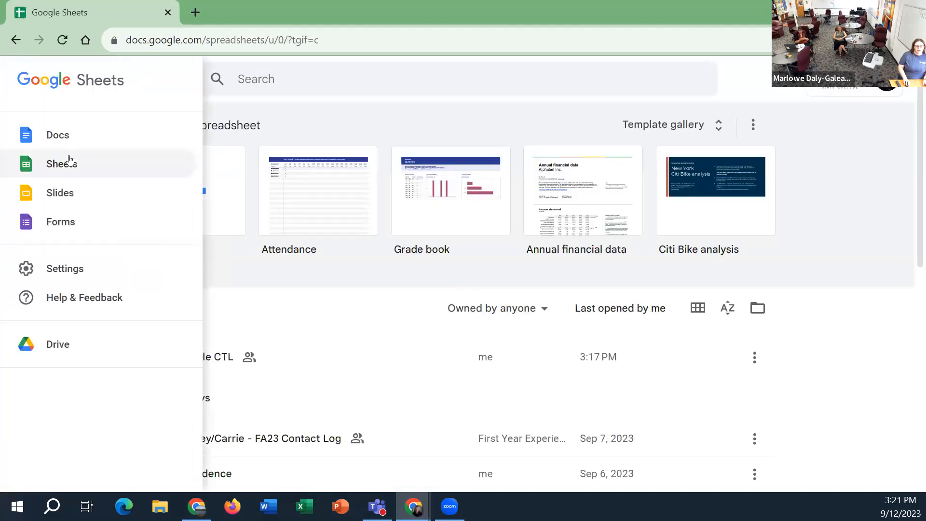
click(81, 197)
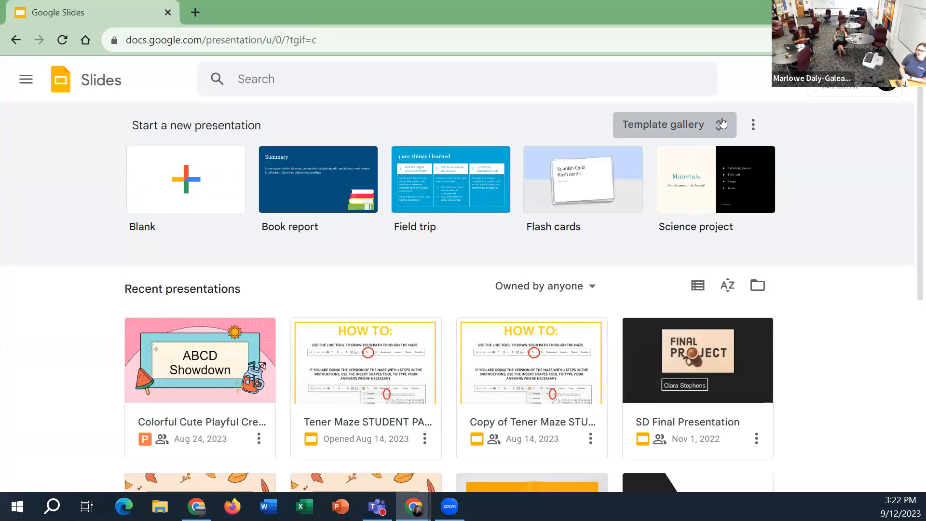
Open the full Google Slides template gallery and browse the general presentation templates
click(722, 120)
scroll(614, 378, down, 14)
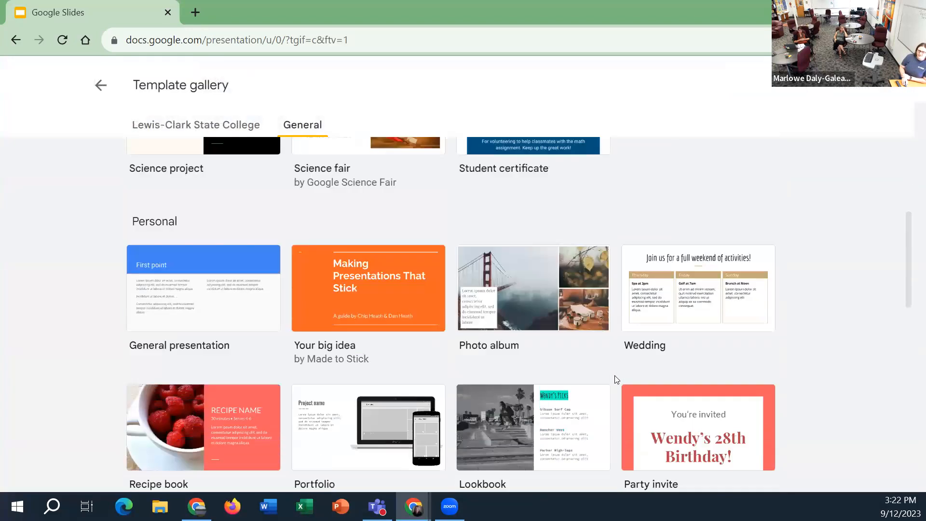
scroll(616, 378, down, 6)
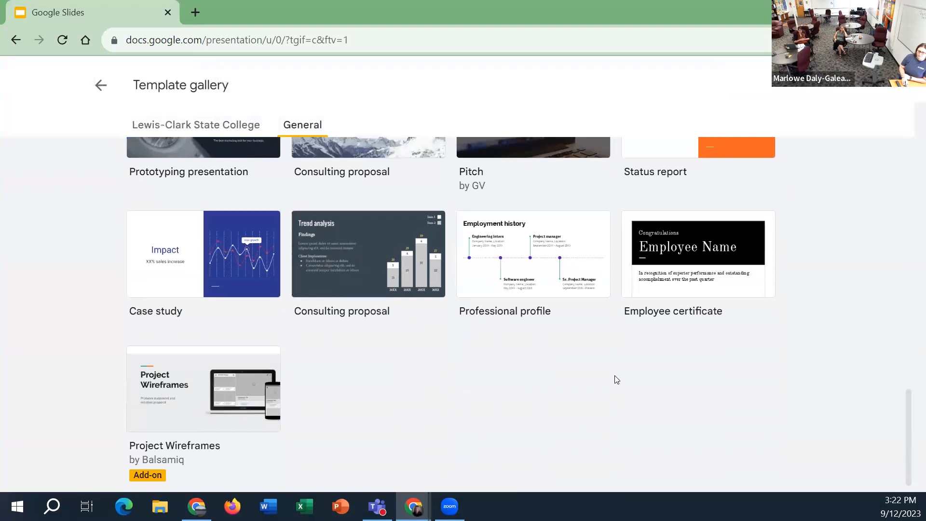
Search the web for "google slides templates" in a new browser tab
click(193, 7)
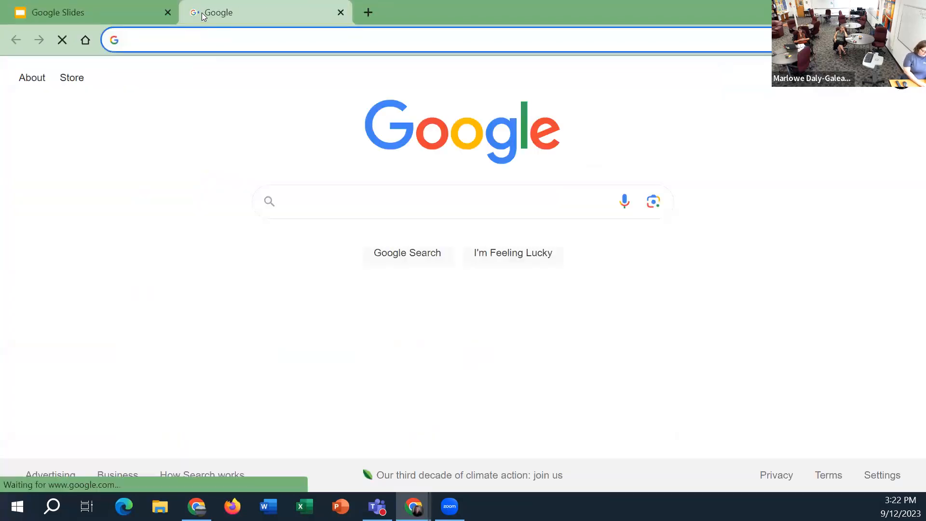
text(g)
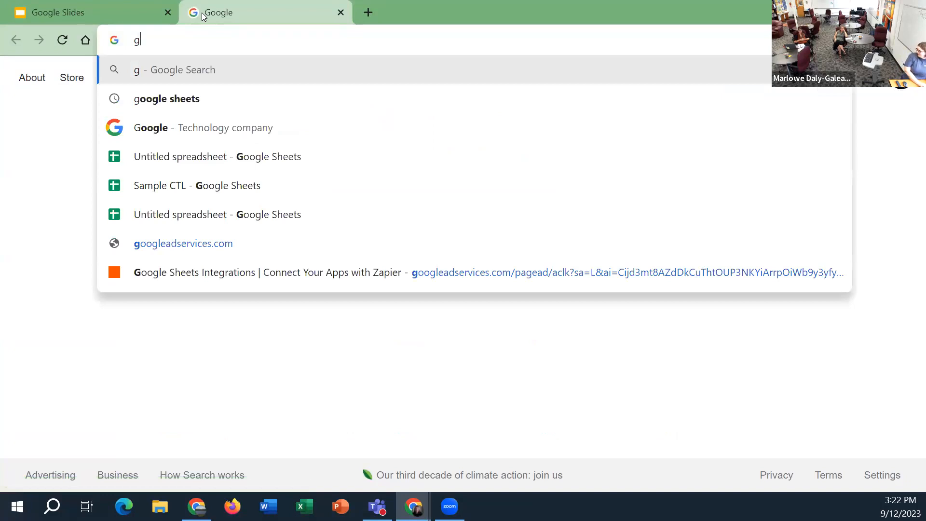
text(oogle)
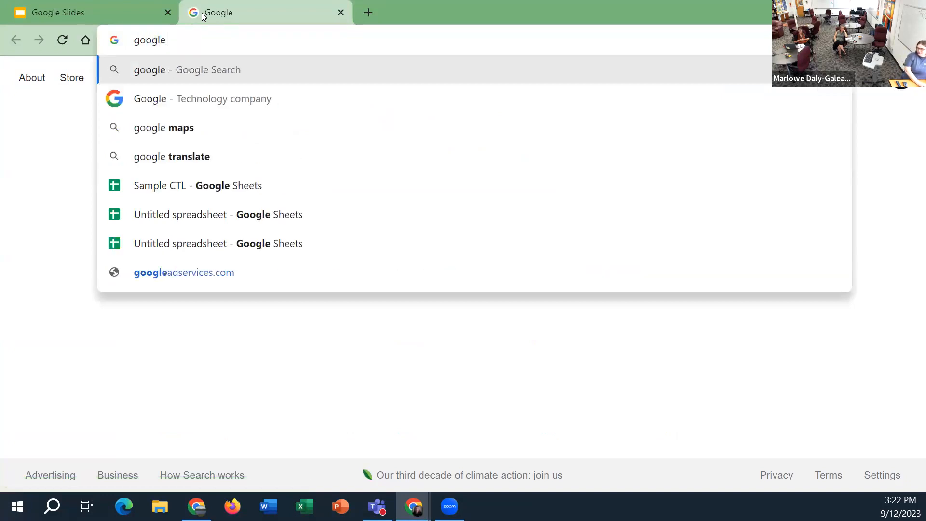
text( slides template)
key(Return)
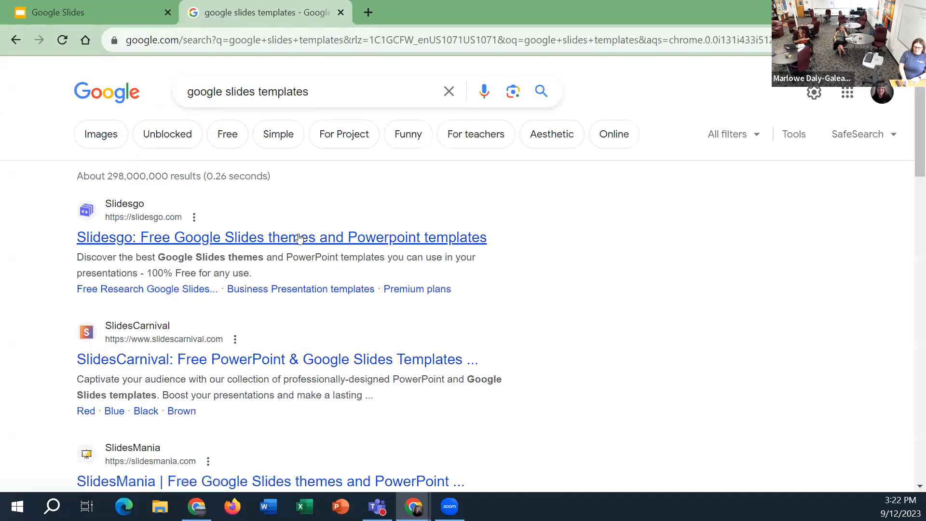
Open the SlidesCarnival website from the search results and accept all of its cookies
click(255, 358)
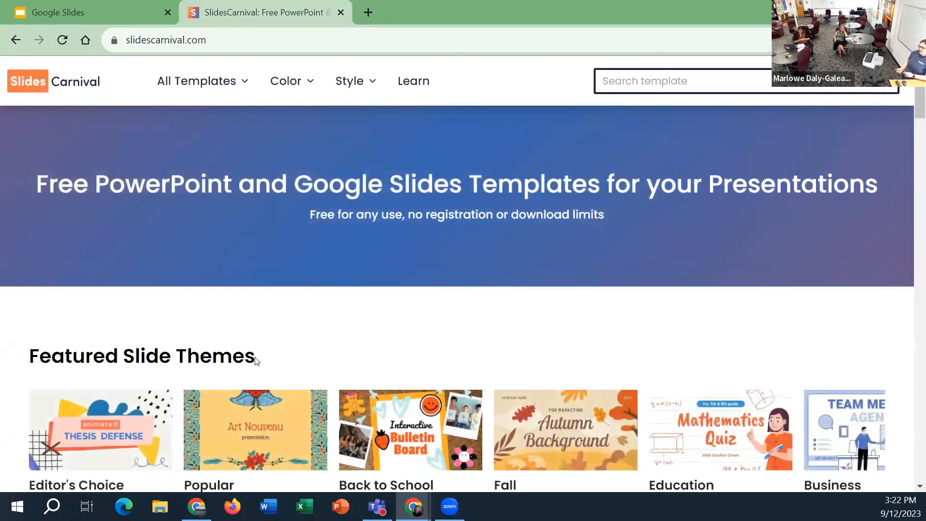
scroll(273, 401, down, 4)
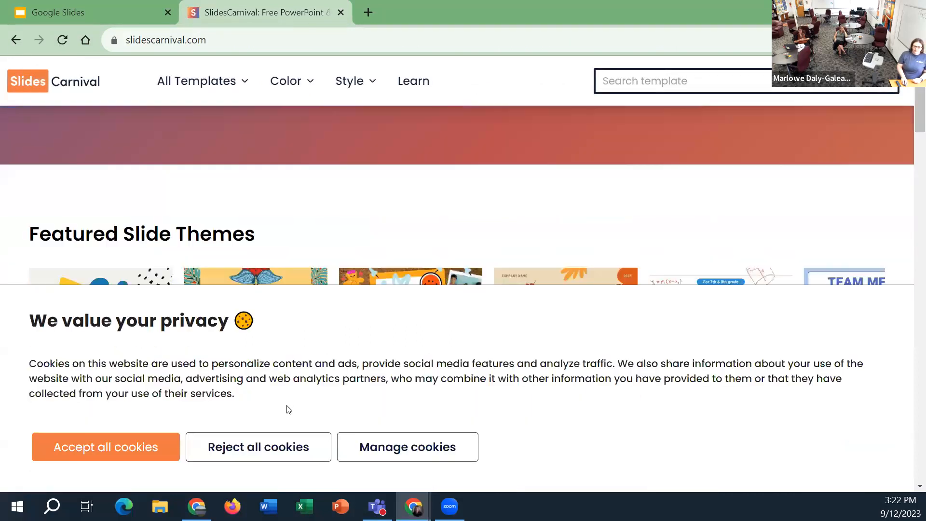
click(143, 449)
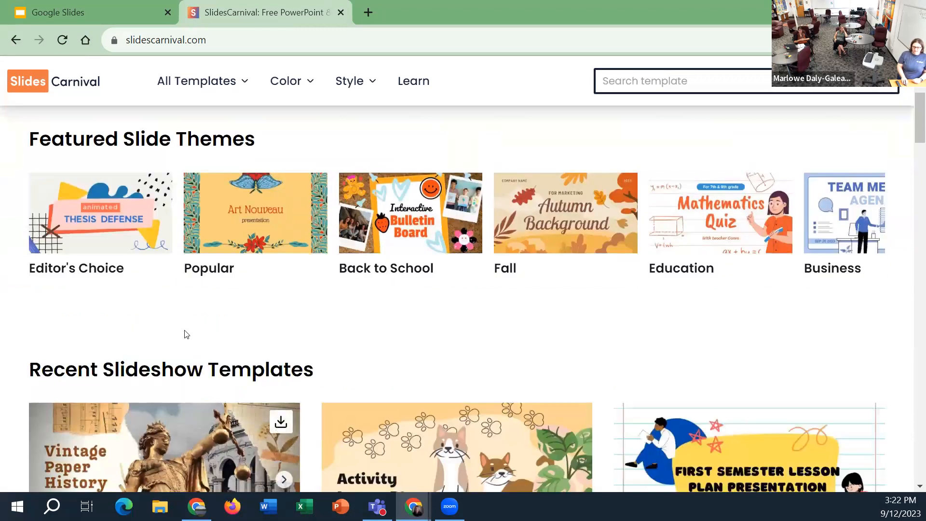
Open the Fall slide theme collection and open the Illustrated Spooky Halloween template in Google Slides
scroll(259, 265, down, 1)
scroll(514, 214, up, 1)
click(514, 214)
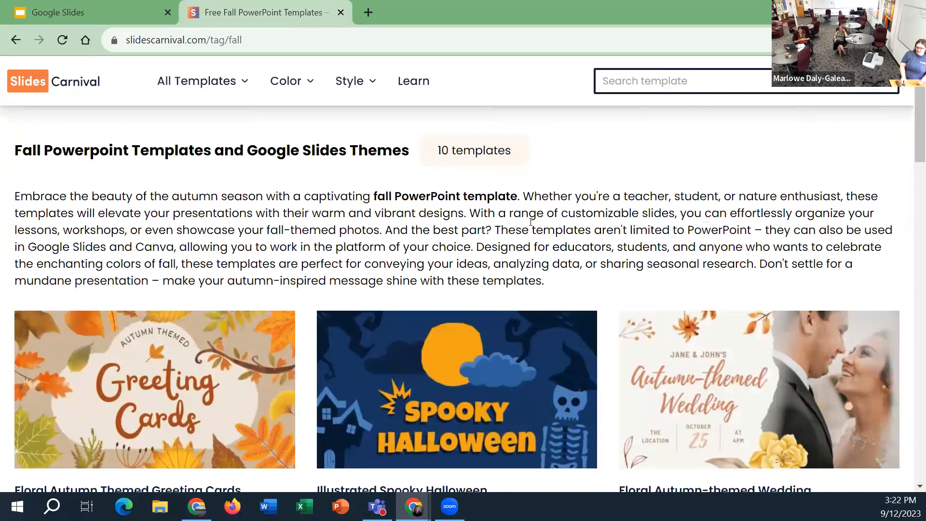
scroll(531, 222, down, 2)
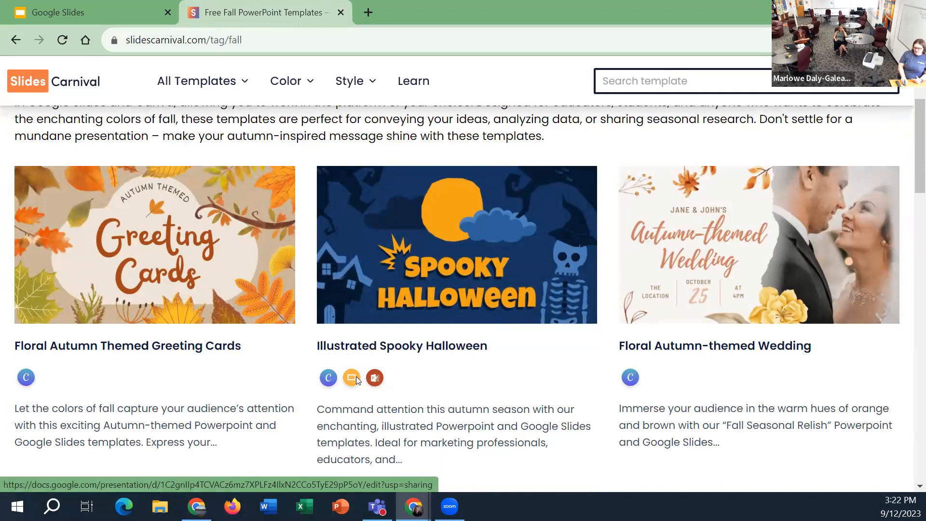
click(356, 378)
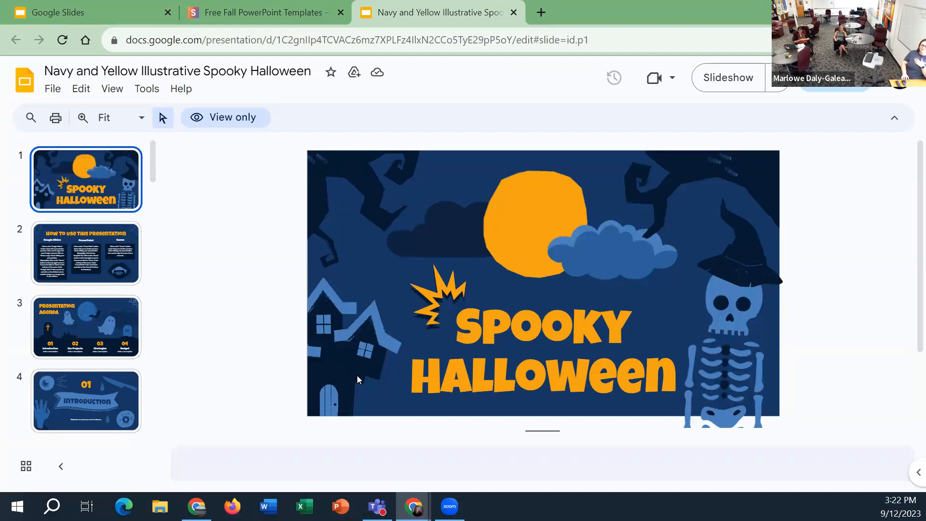
Return to the SlidesCarnival fall collection and examine which formats its other templates are offered in
click(234, 15)
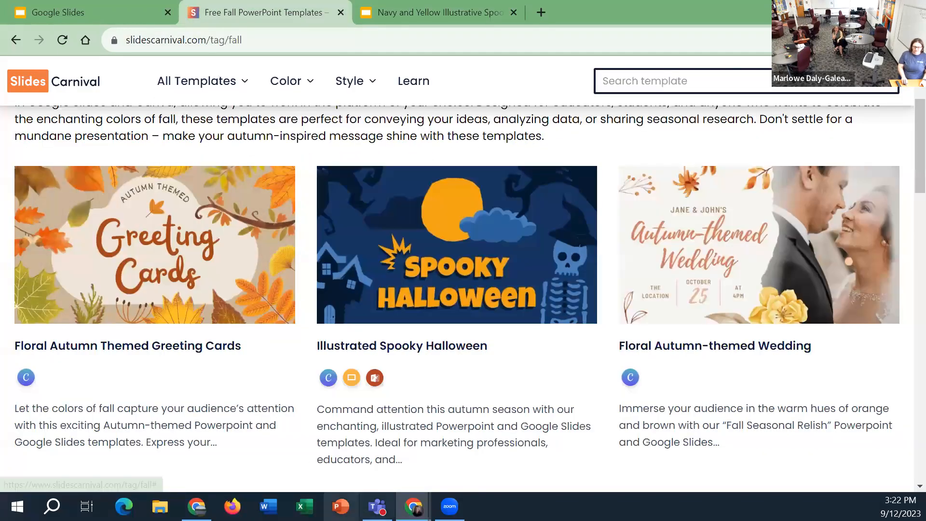
scroll(323, 416, down, 3)
scroll(324, 417, down, 15)
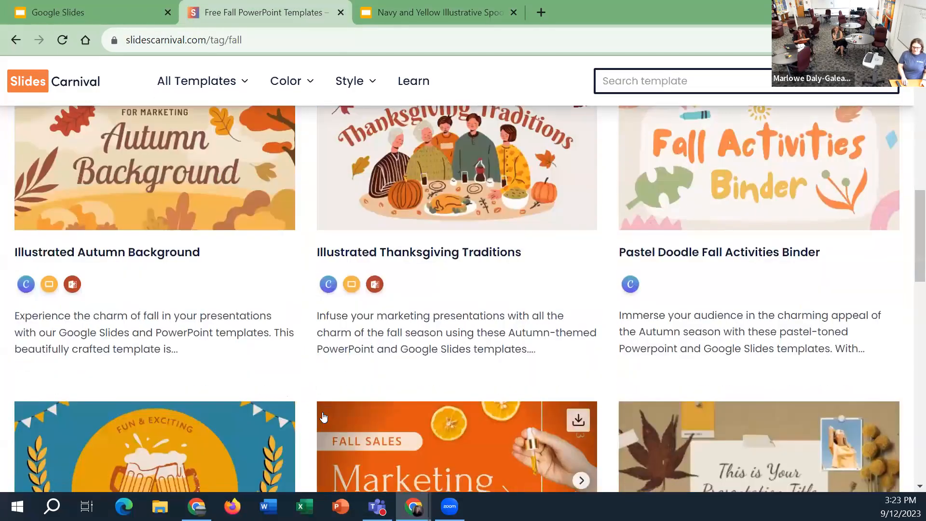
scroll(324, 416, down, 8)
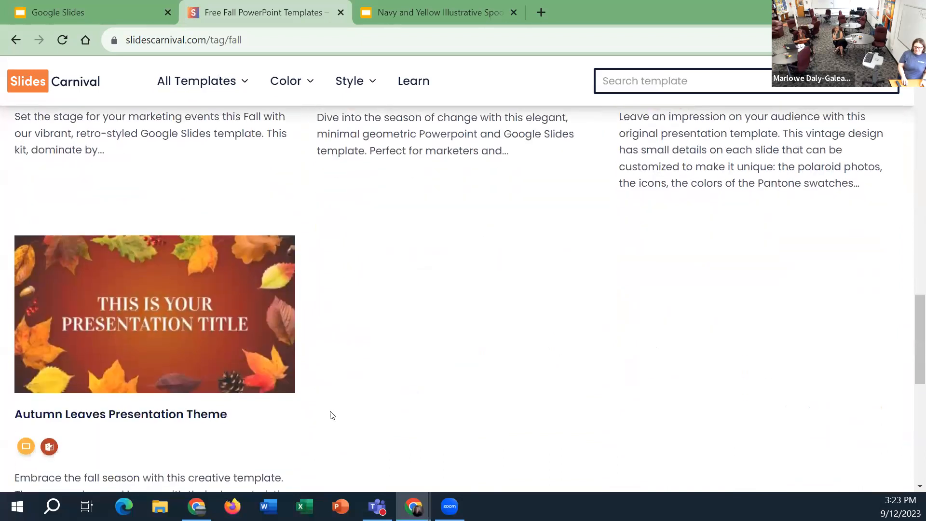
scroll(332, 411, up, 8)
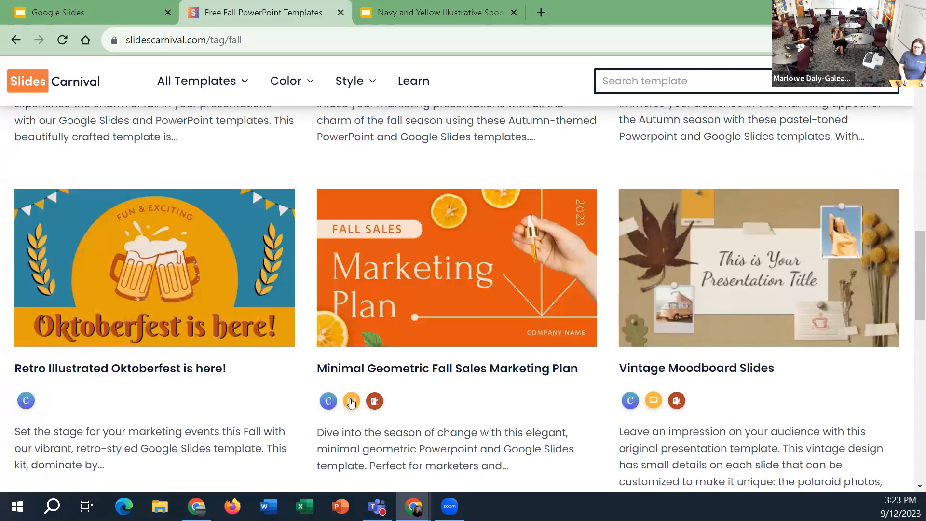
scroll(351, 402, up, 4)
scroll(355, 408, down, 6)
scroll(303, 341, up, 8)
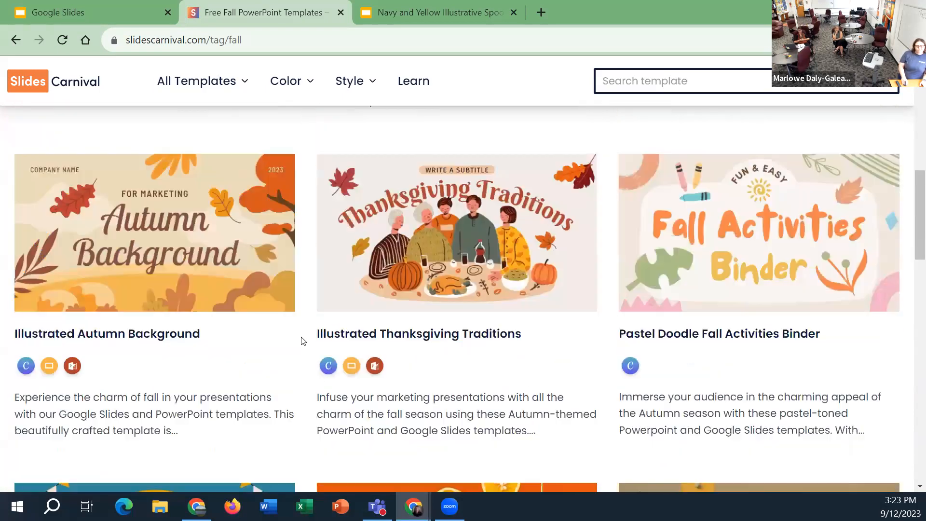
scroll(303, 341, up, 10)
Show the templates in the color Green and open the Geometric School Soccer Club template in Google Slides
mouse_move(289, 87)
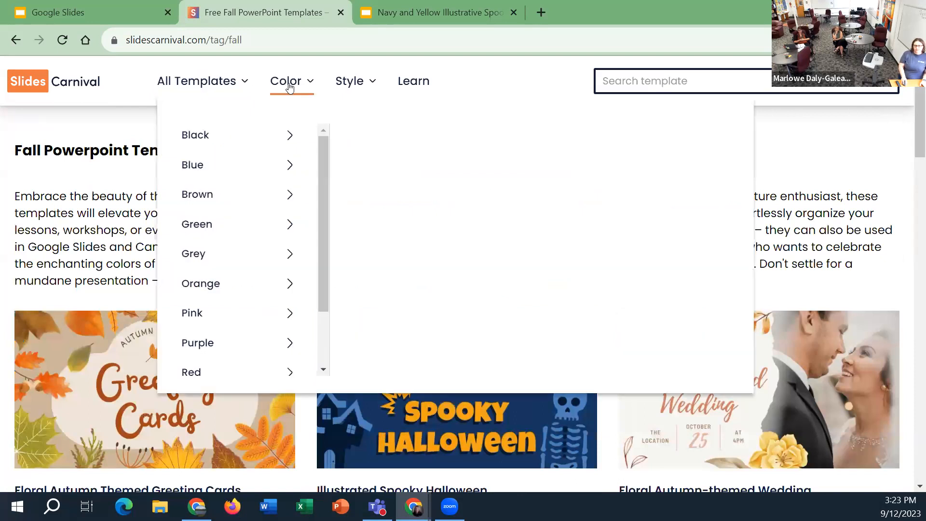
mouse_move(254, 224)
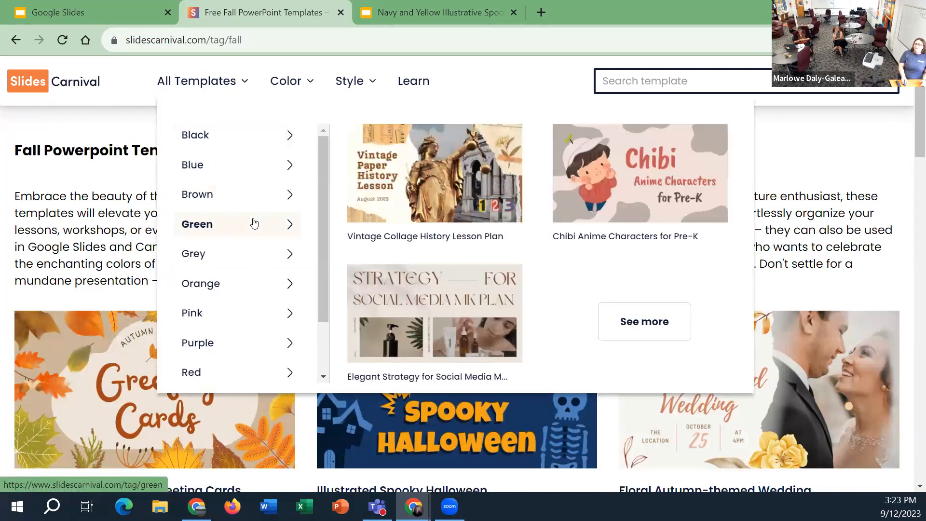
click(255, 224)
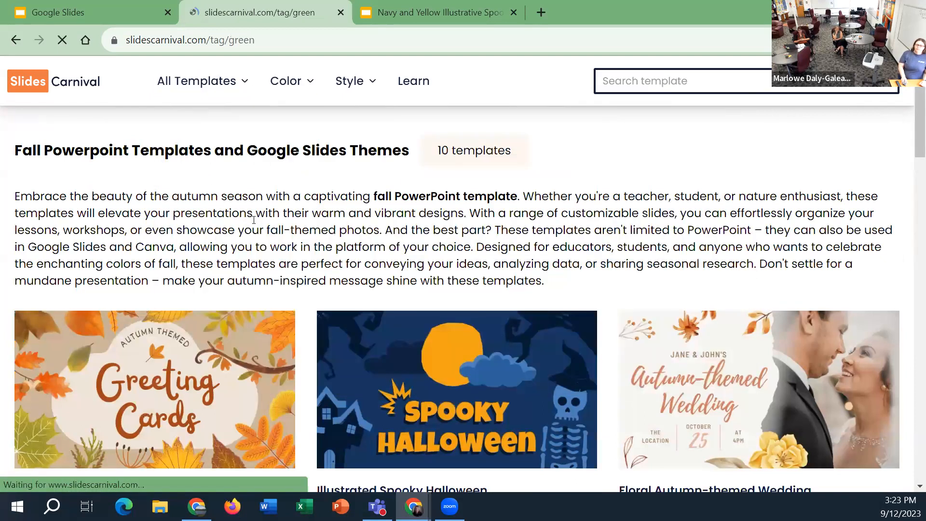
scroll(154, 159, down, 4)
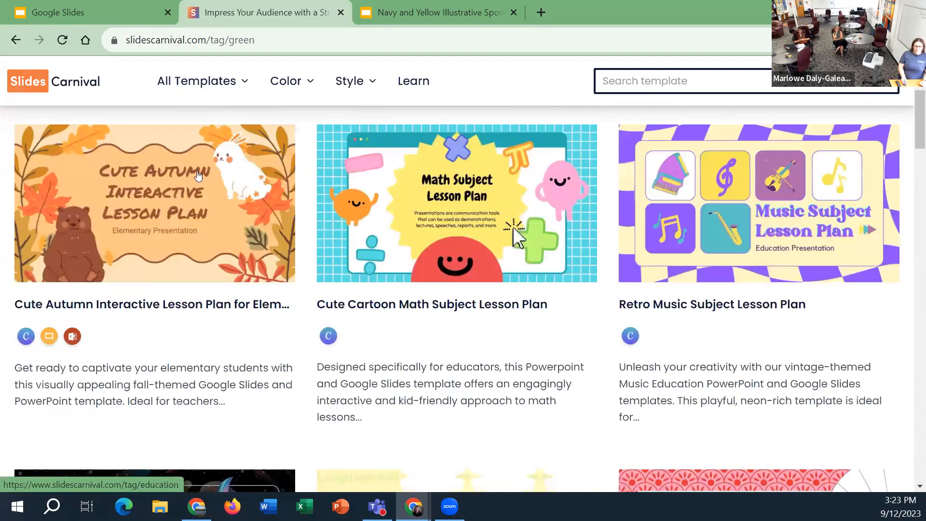
scroll(154, 155, down, 7)
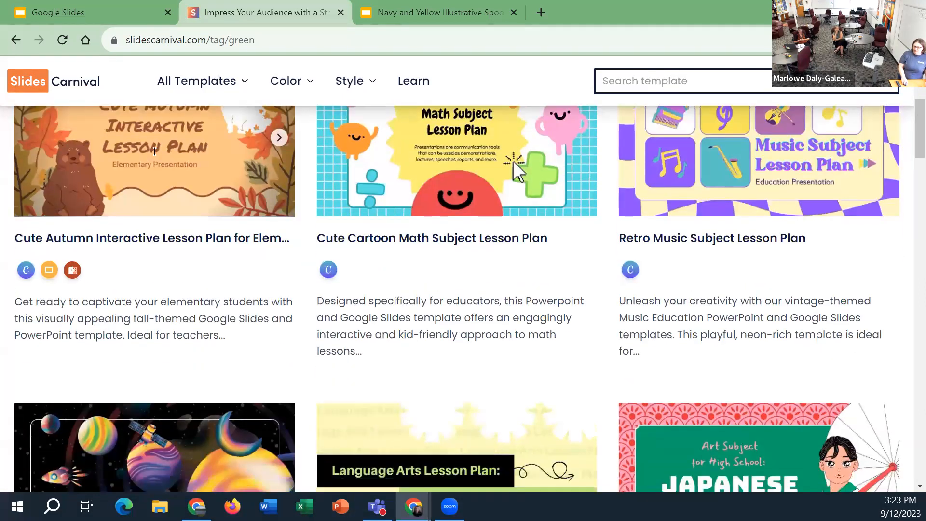
scroll(437, 270, down, 4)
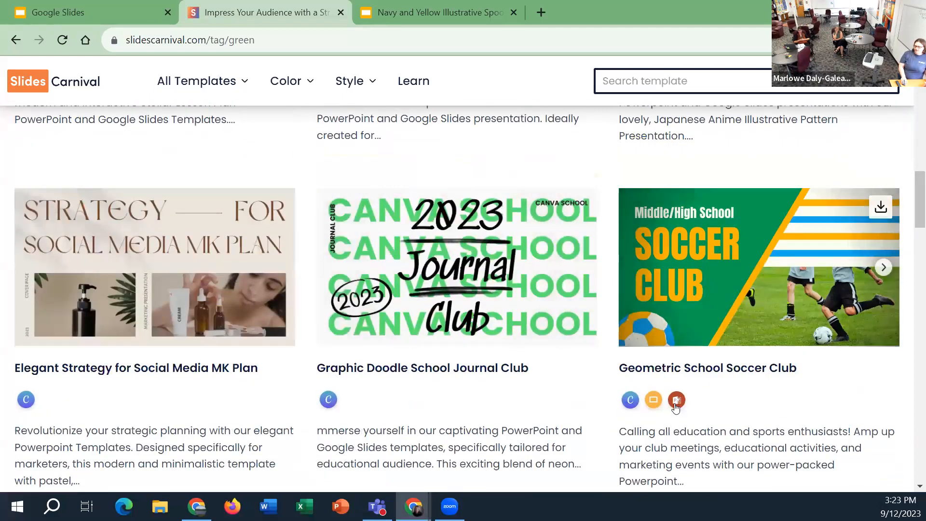
click(654, 401)
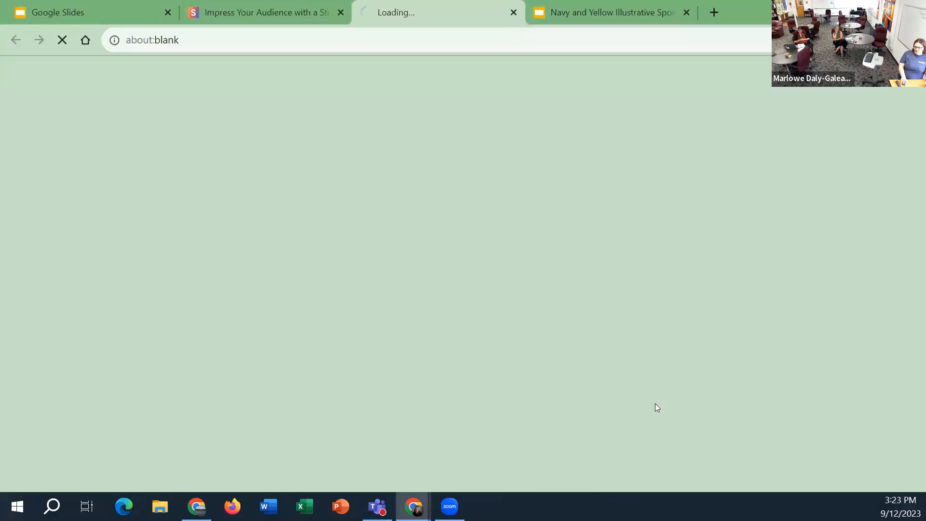